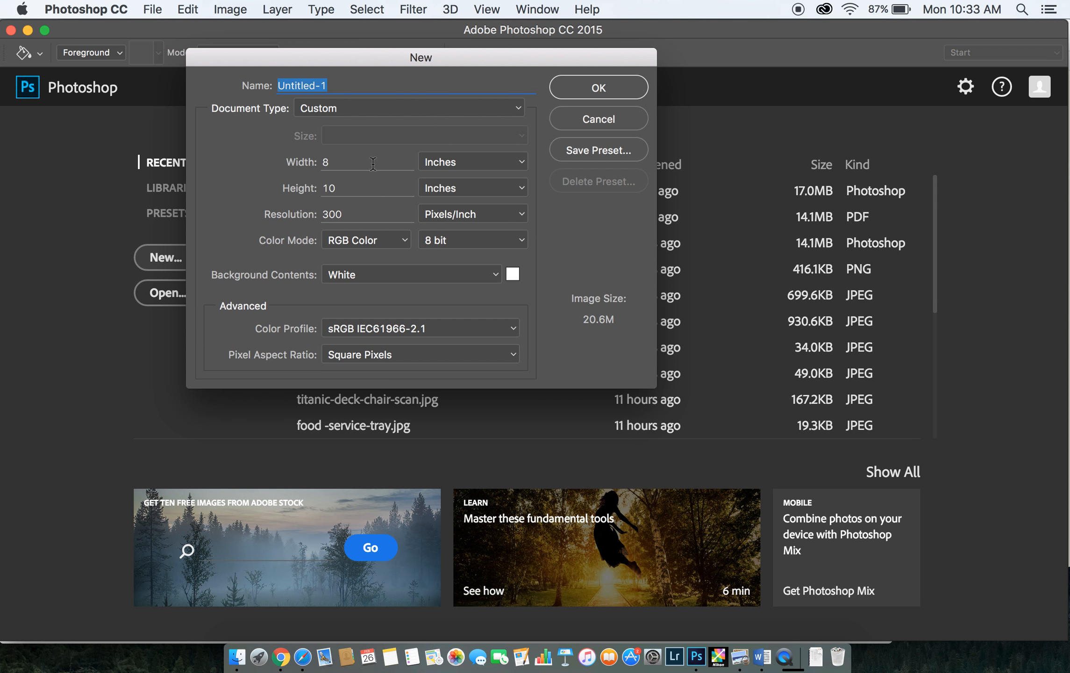
Set the new document's width to 5 inches and its background contents to Transparent
left_click(345, 167)
type("5")
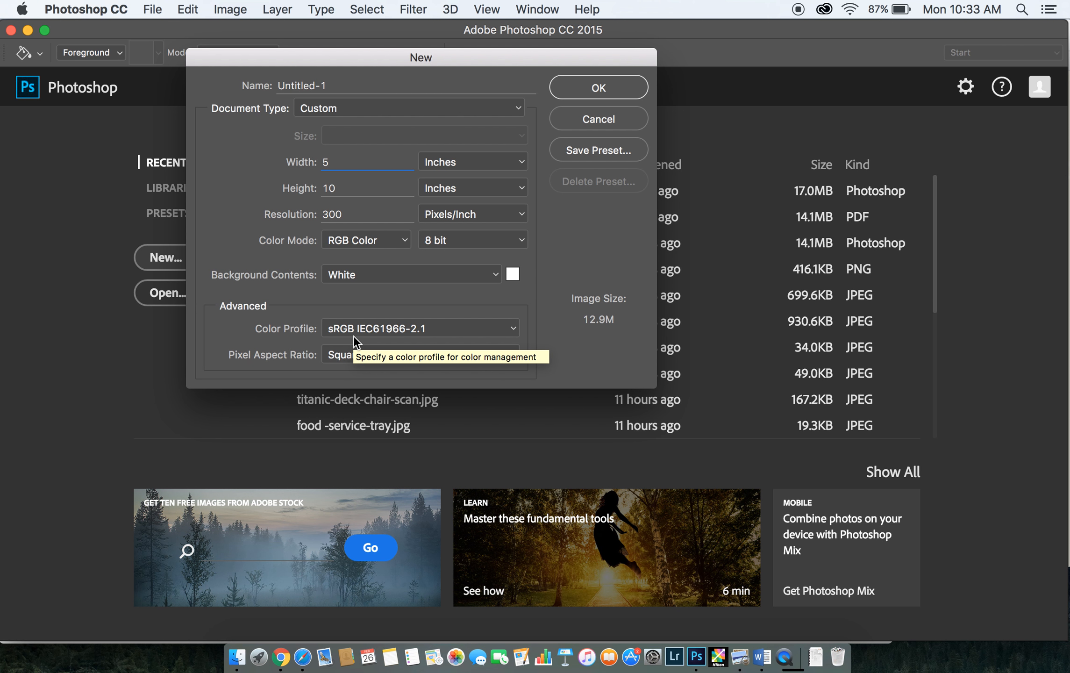
left_click(512, 274)
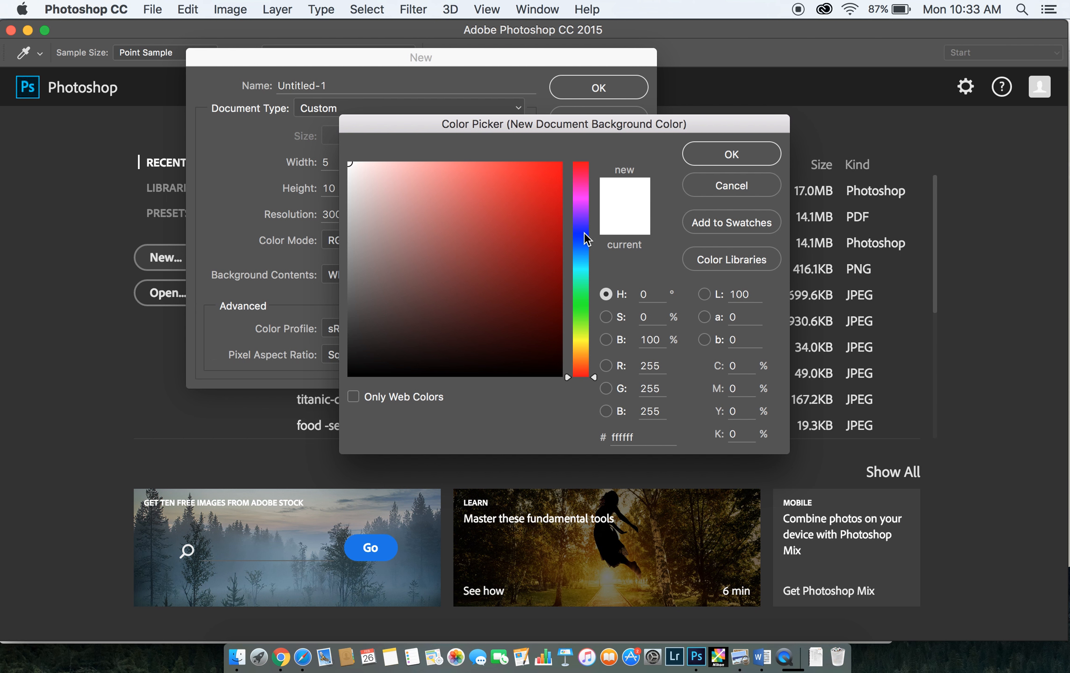
left_click(734, 182)
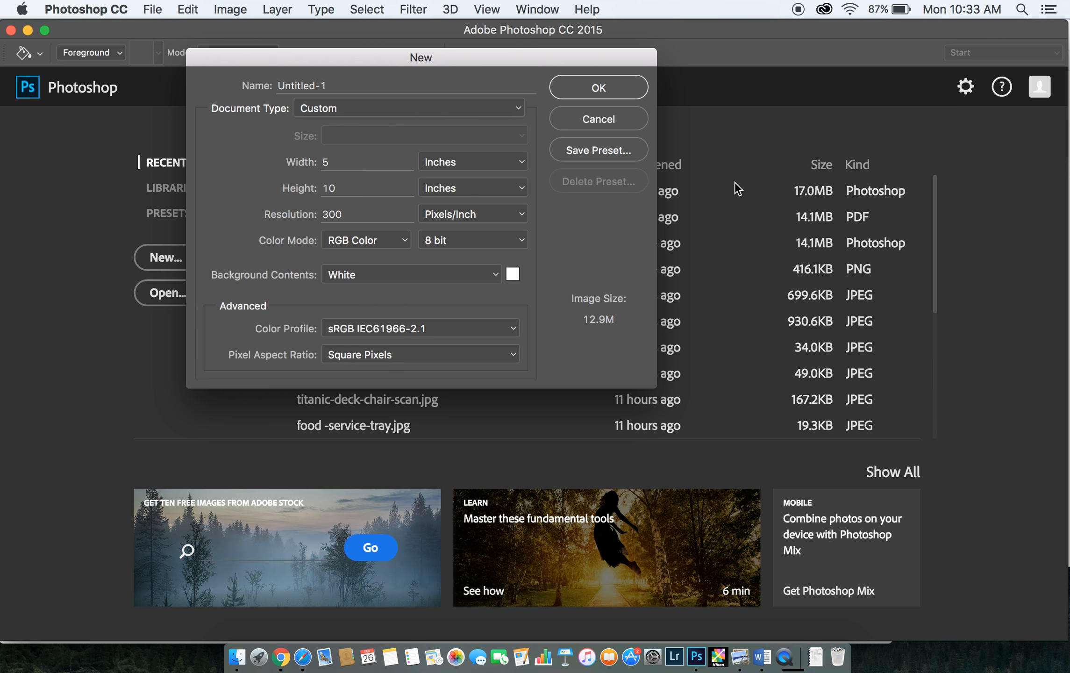
left_click(497, 280)
left_click(442, 298)
Try 16 bit and 32 bit color depth for the new document and return it to 8 bit
left_click(520, 240)
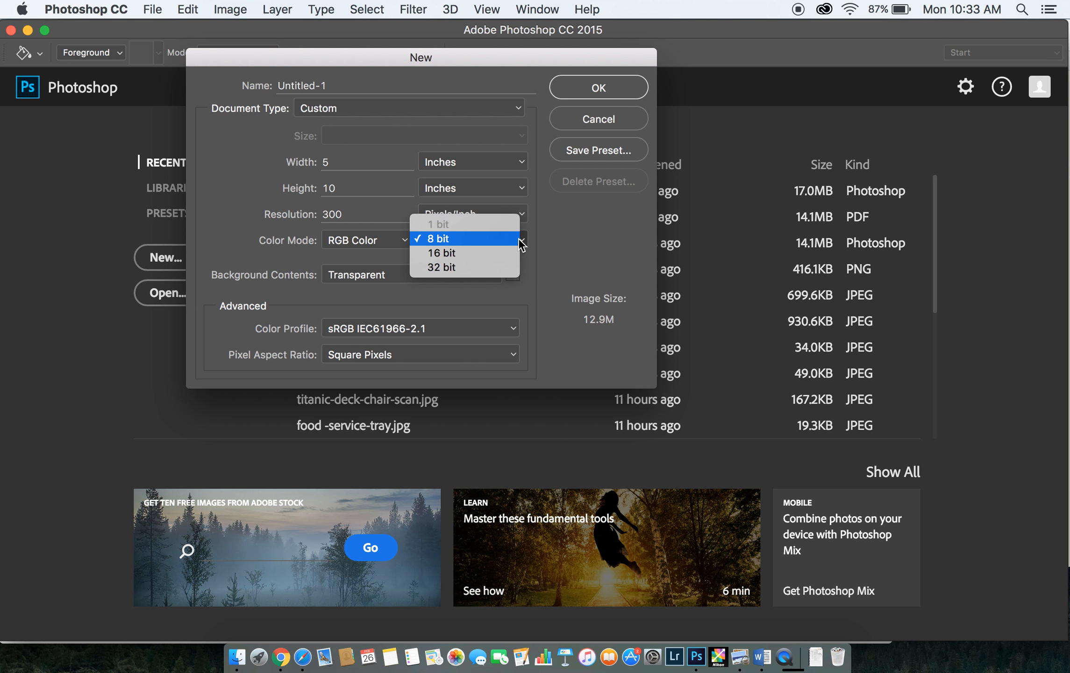
left_click(518, 238)
left_click(518, 239)
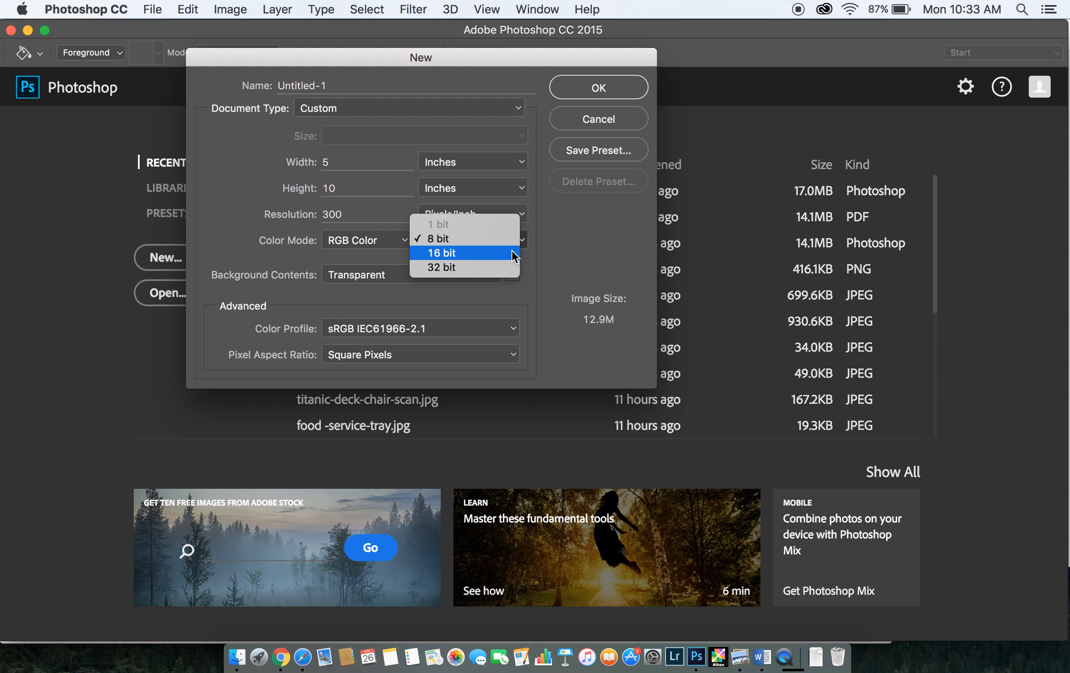
left_click(511, 251)
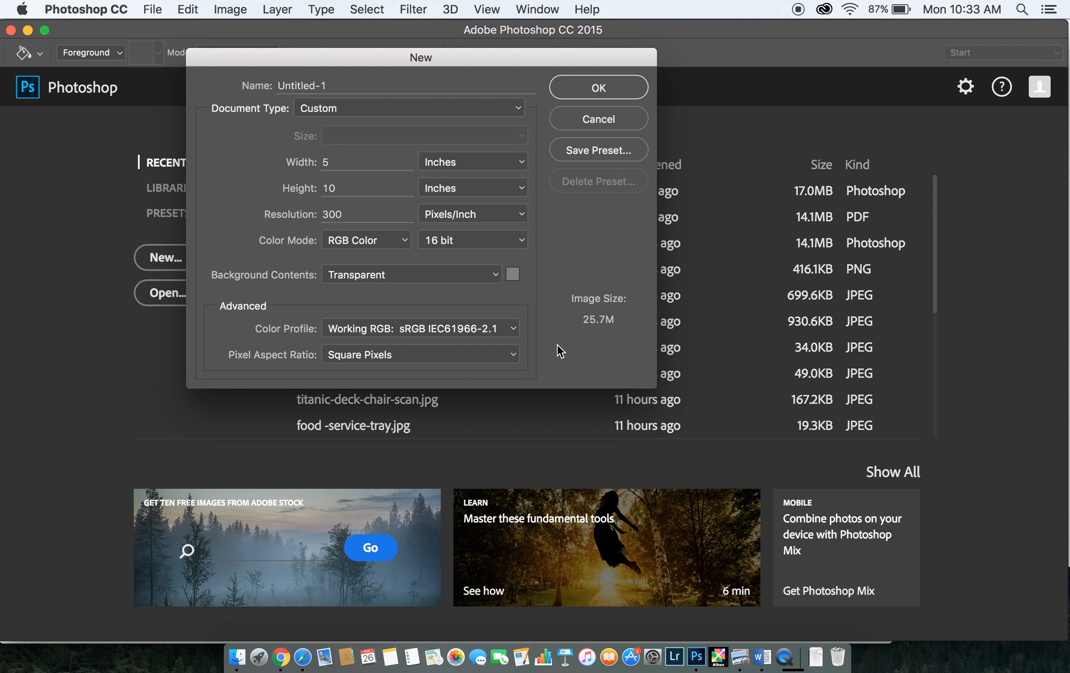
left_click(492, 246)
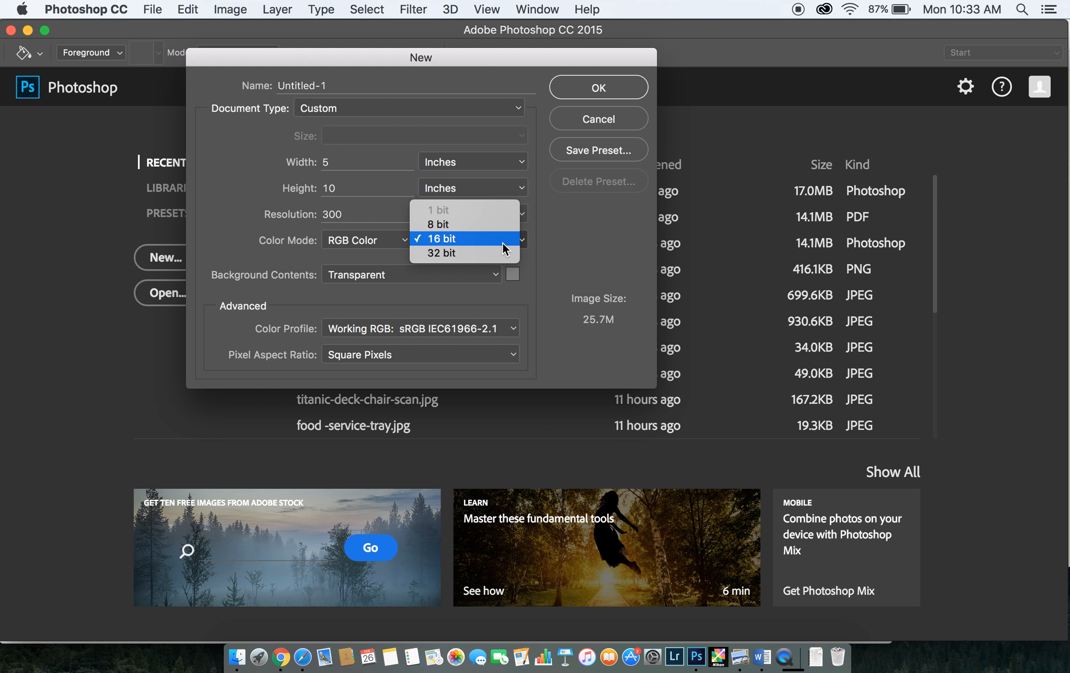
left_click(501, 254)
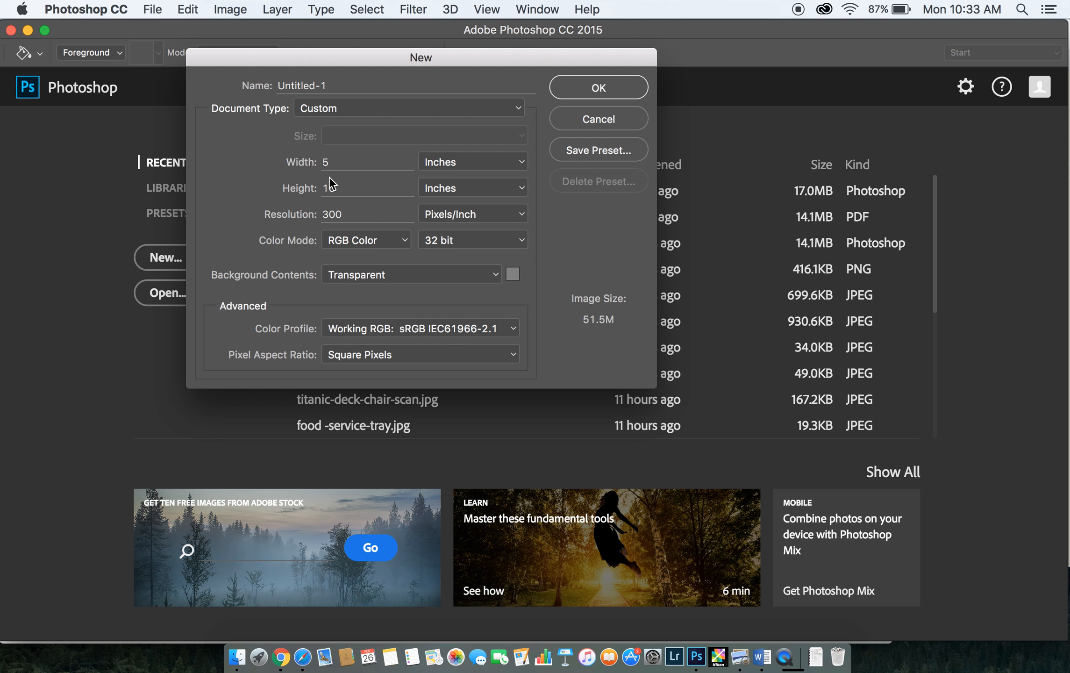
left_click(469, 240)
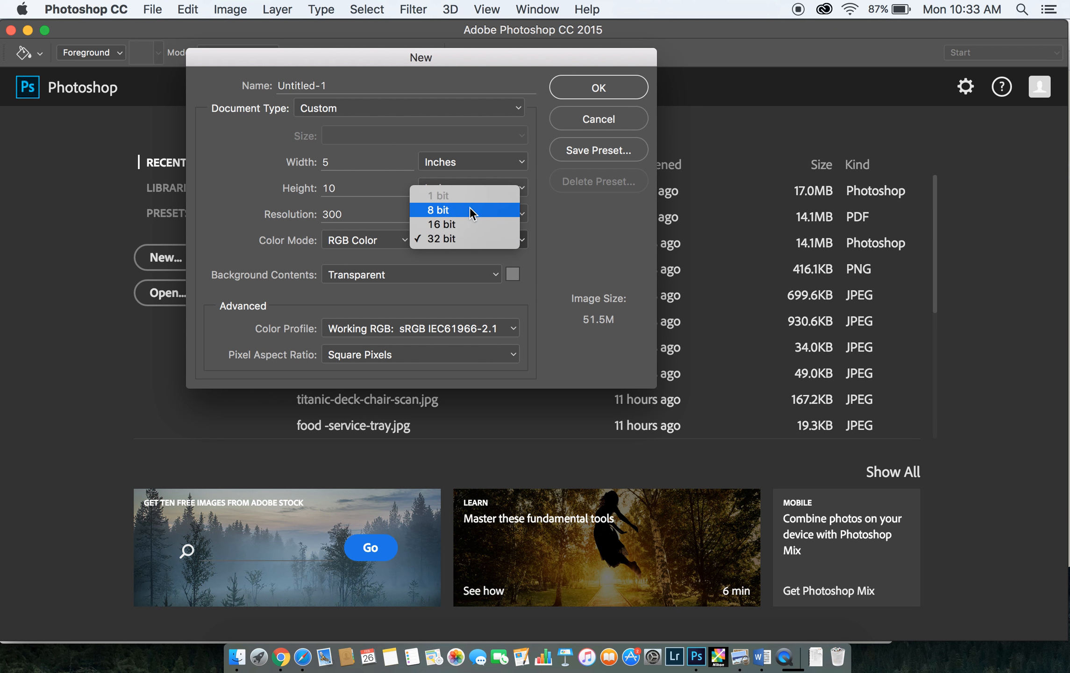
left_click(470, 207)
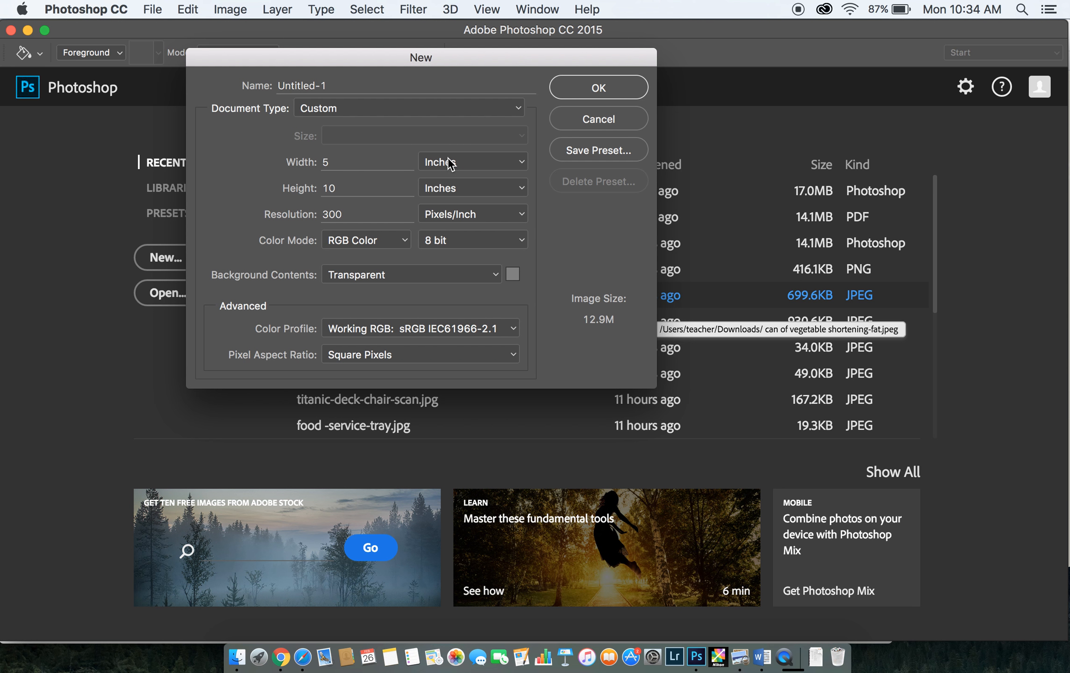
left_click(461, 215)
left_click(461, 215)
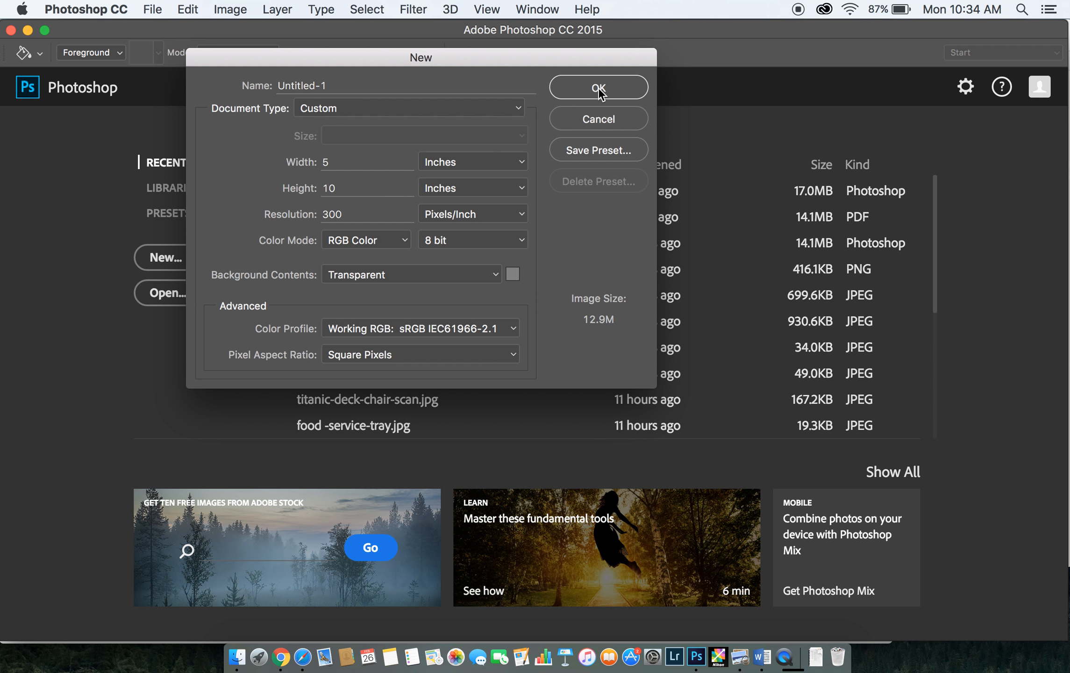
left_click(380, 106)
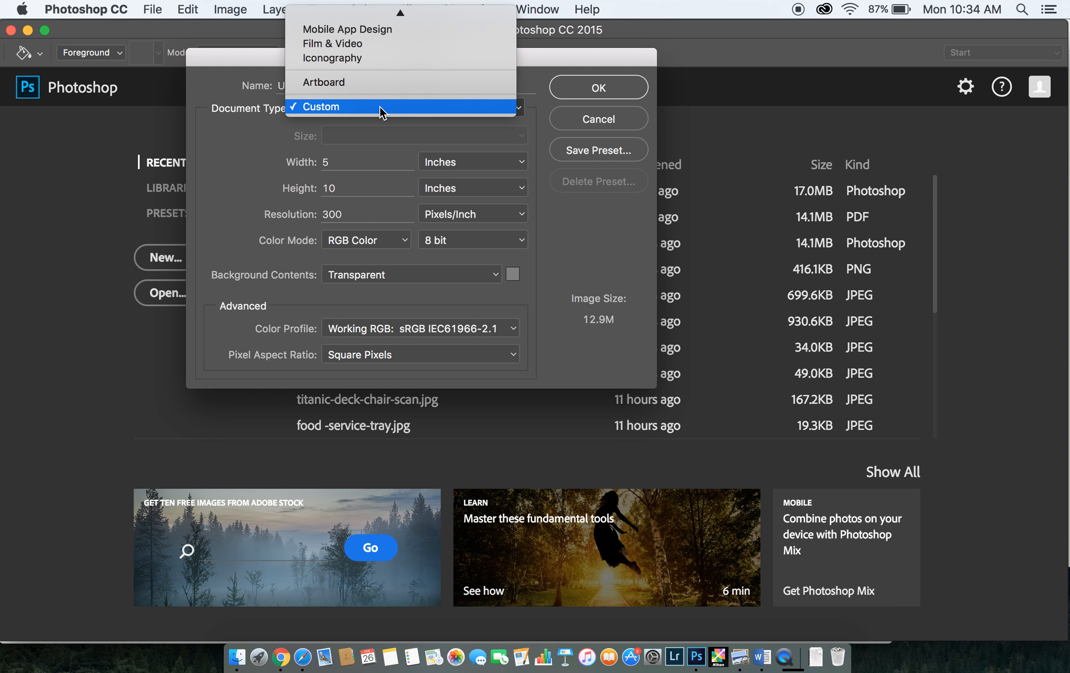
left_click(379, 107)
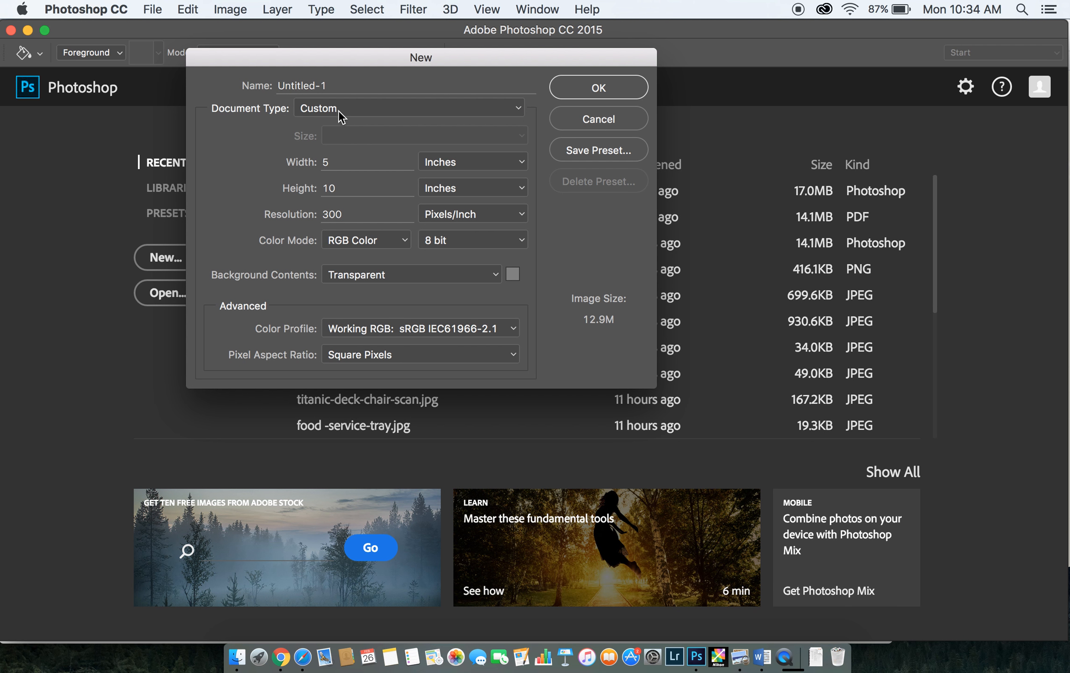
Name the new document 2_lastname_firstname_assignment_name and create it
left_click(337, 84)
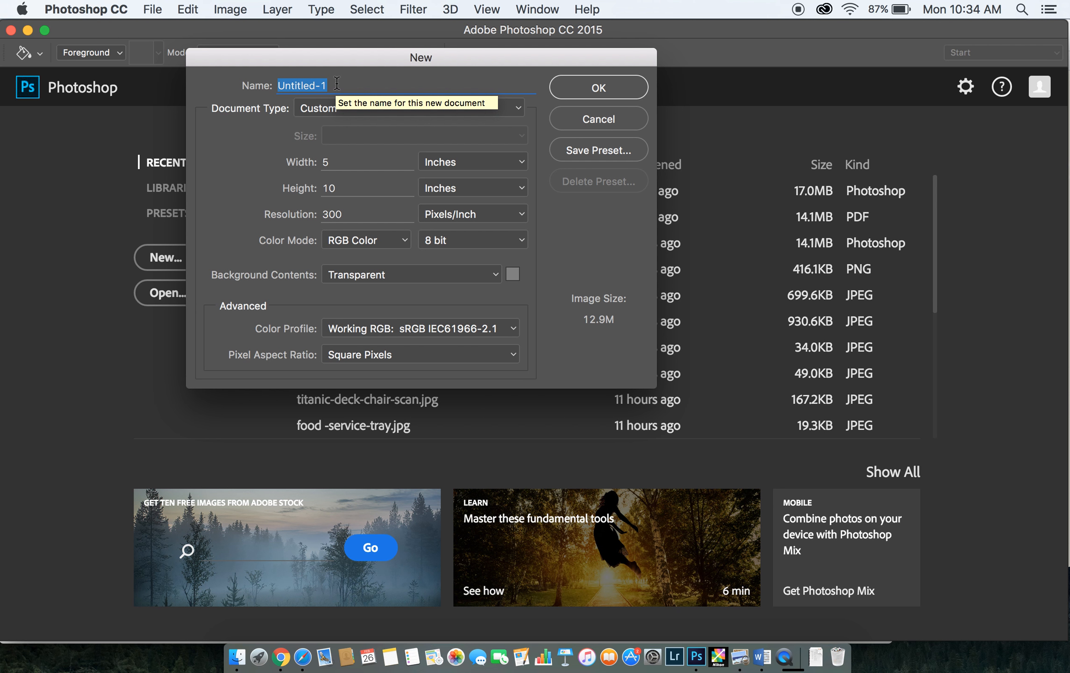
type("2-")
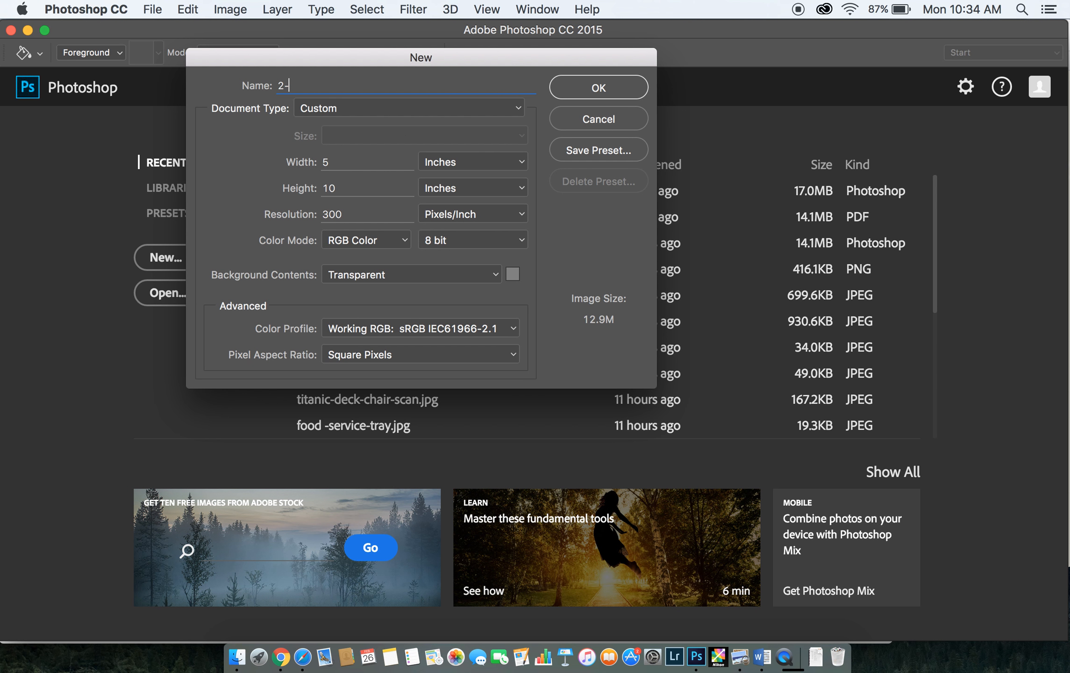
key("BackSpace")
type("_lastname_firstname_assignment ")
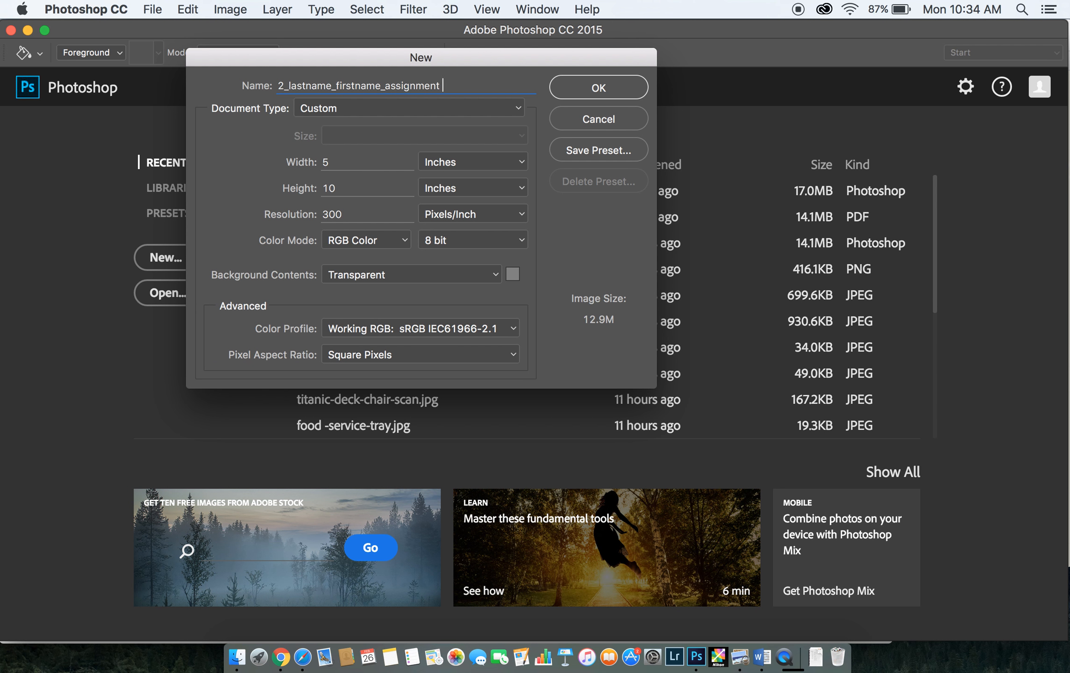
type("_name")
left_click(564, 87)
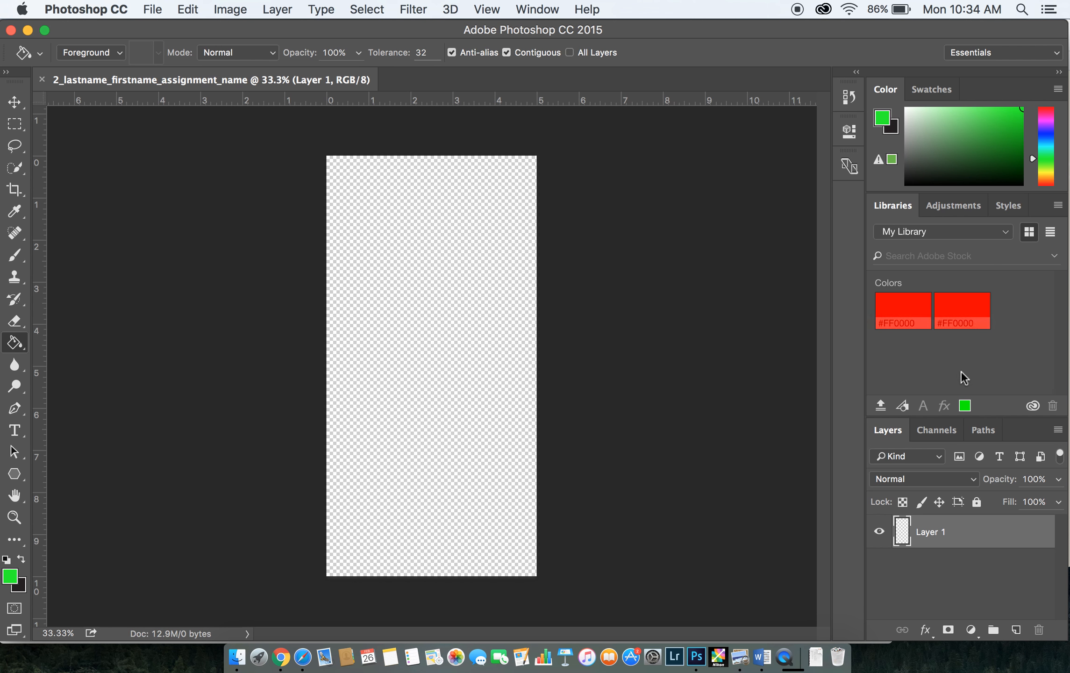
Detach the Layers panel as a floating panel, collapse it and close it
left_click_drag(887, 429, 694, 295)
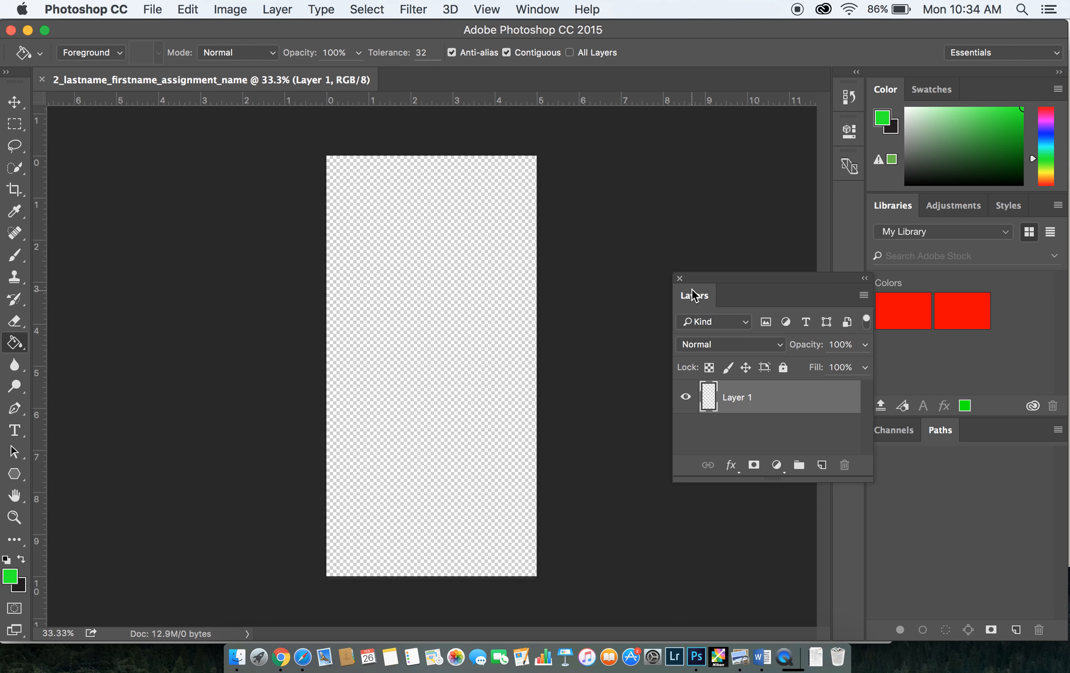
left_click(864, 278)
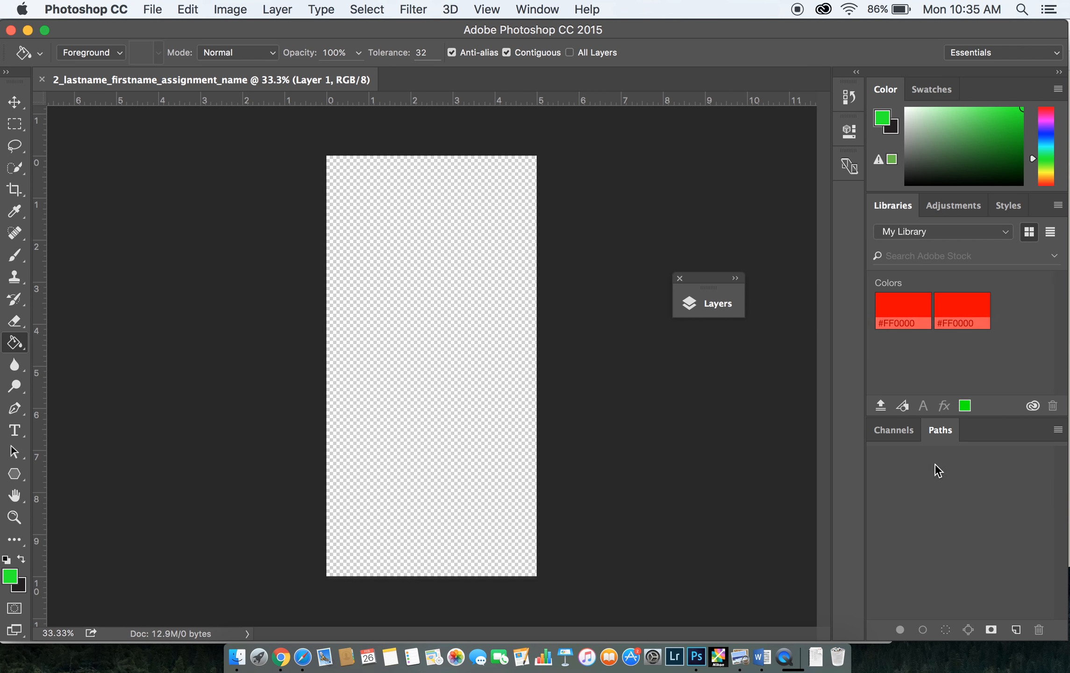
left_click(679, 279)
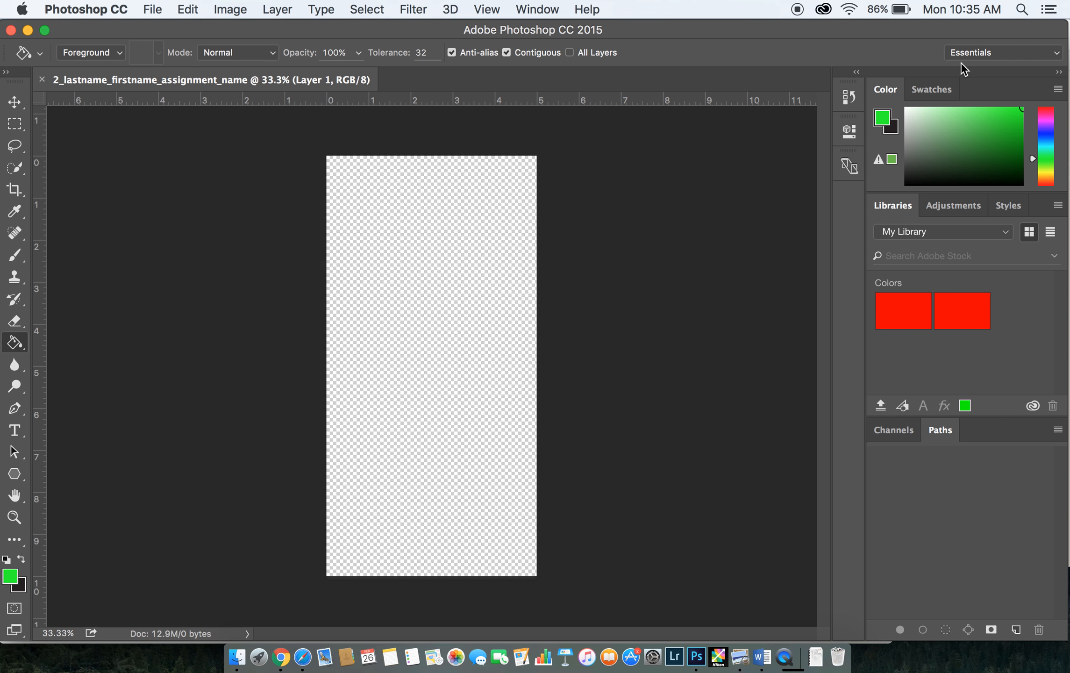
Reset the Essentials workspace to its default panel layout
left_click(1038, 53)
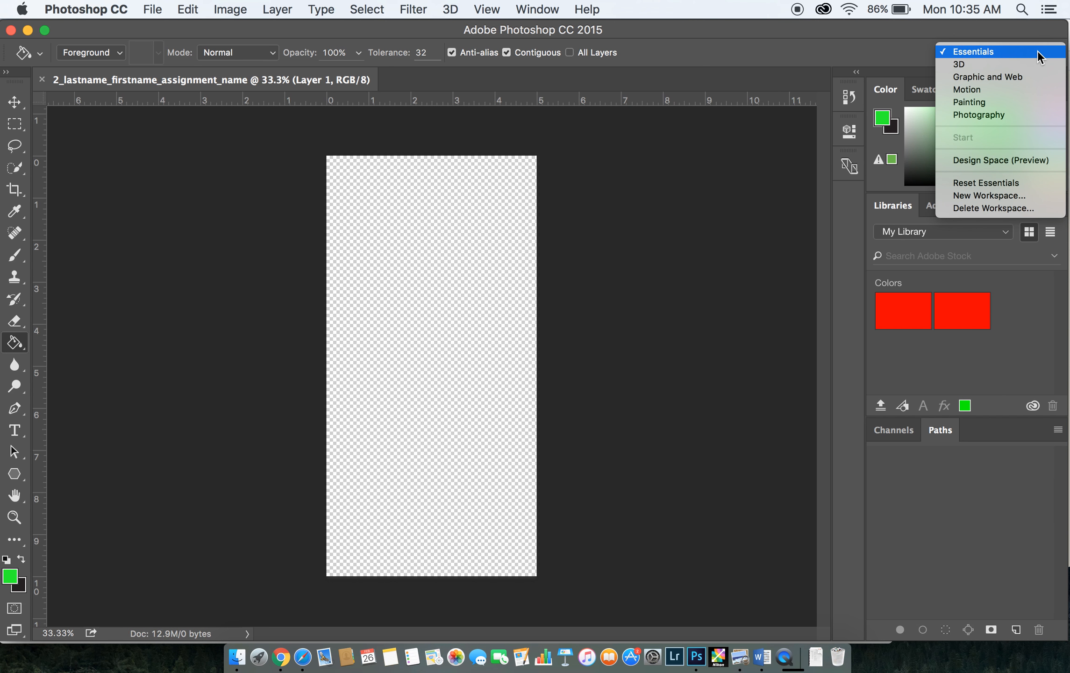
left_click(847, 54)
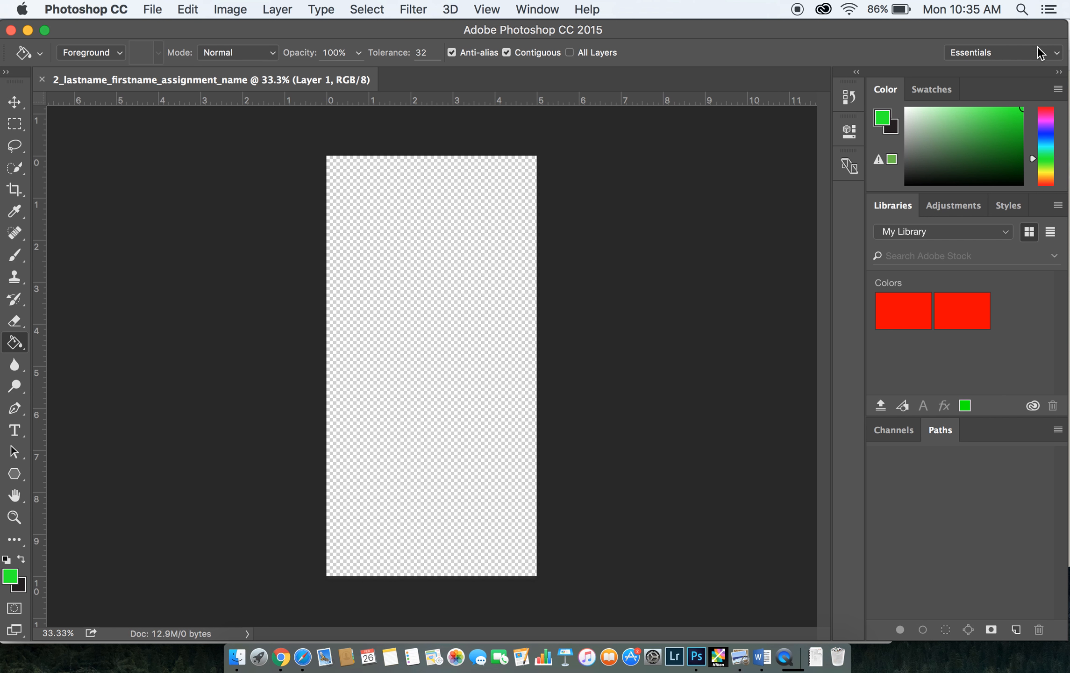
left_click(1039, 54)
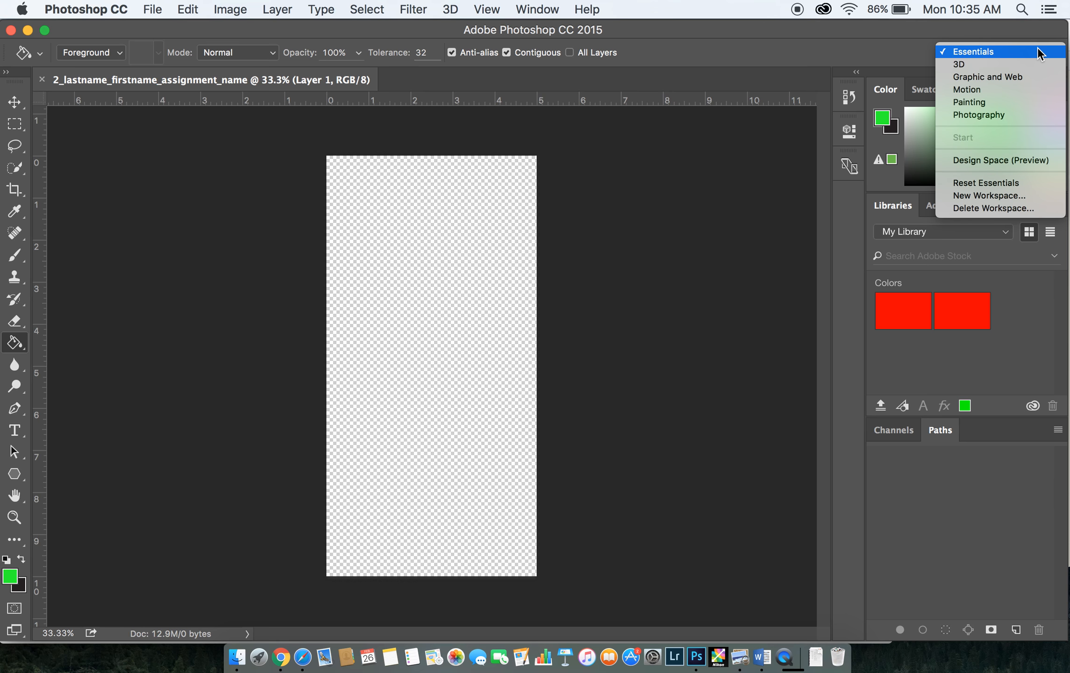
left_click(1017, 182)
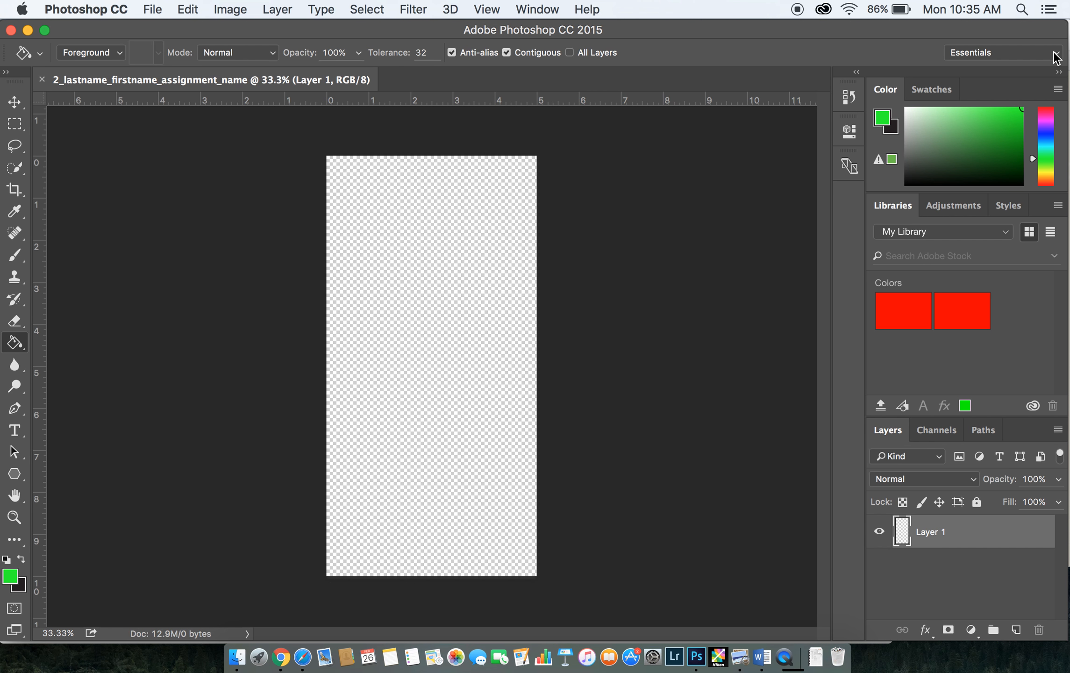
Switch to the Photography workspace and return to the Essentials workspace
left_click(1036, 53)
left_click(999, 115)
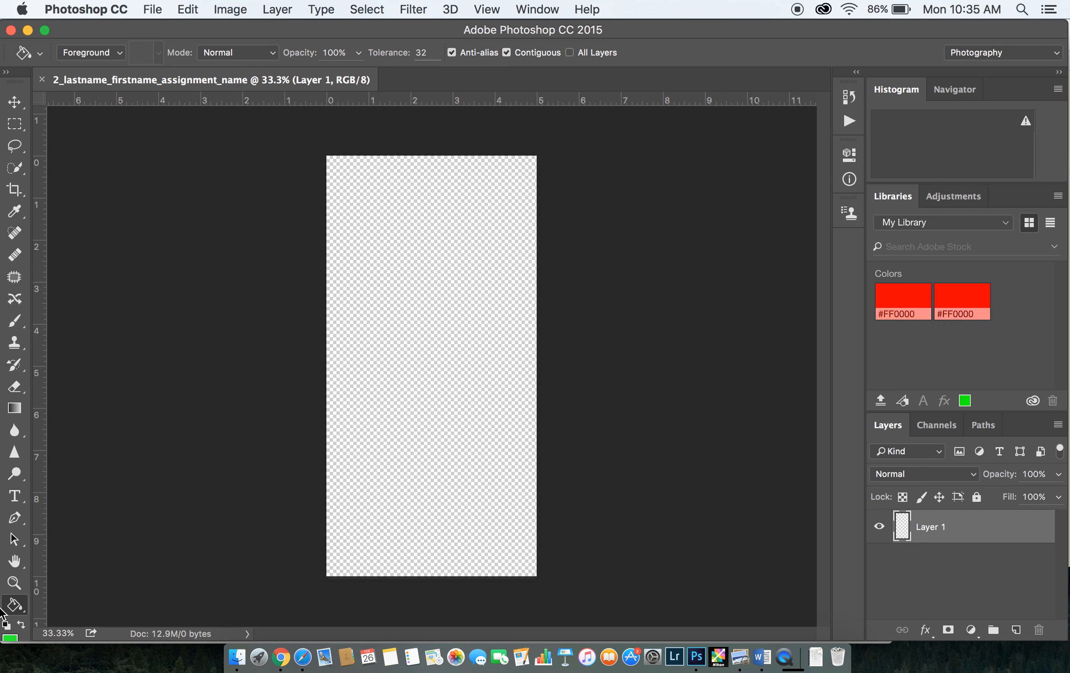
left_click(1041, 52)
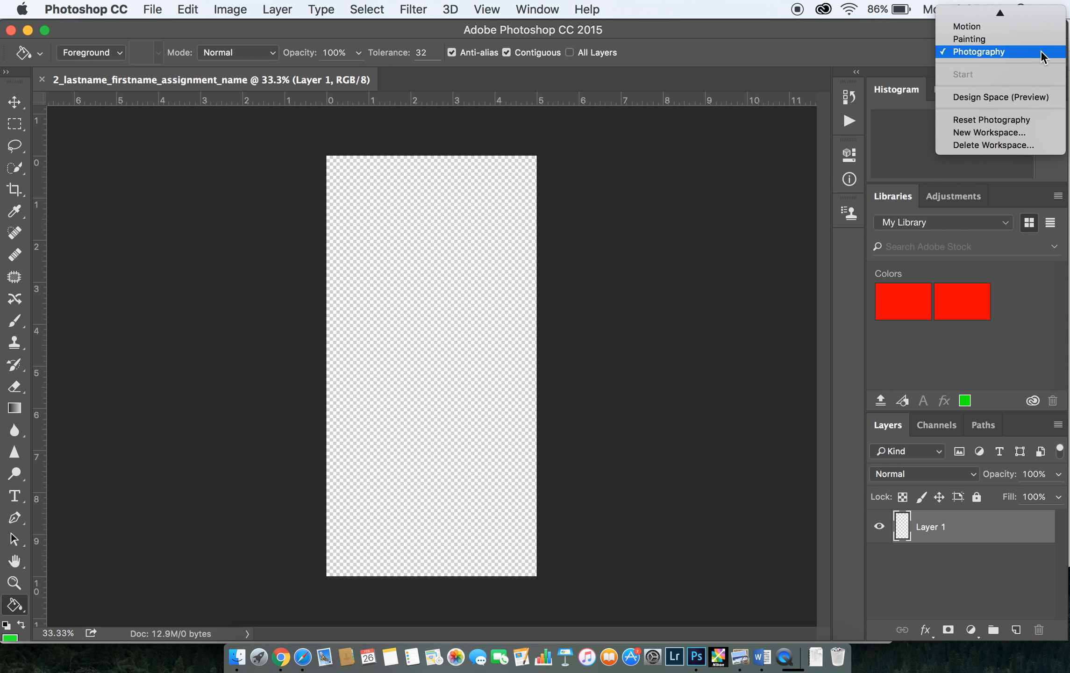
scroll(1040, 50, "up", 2)
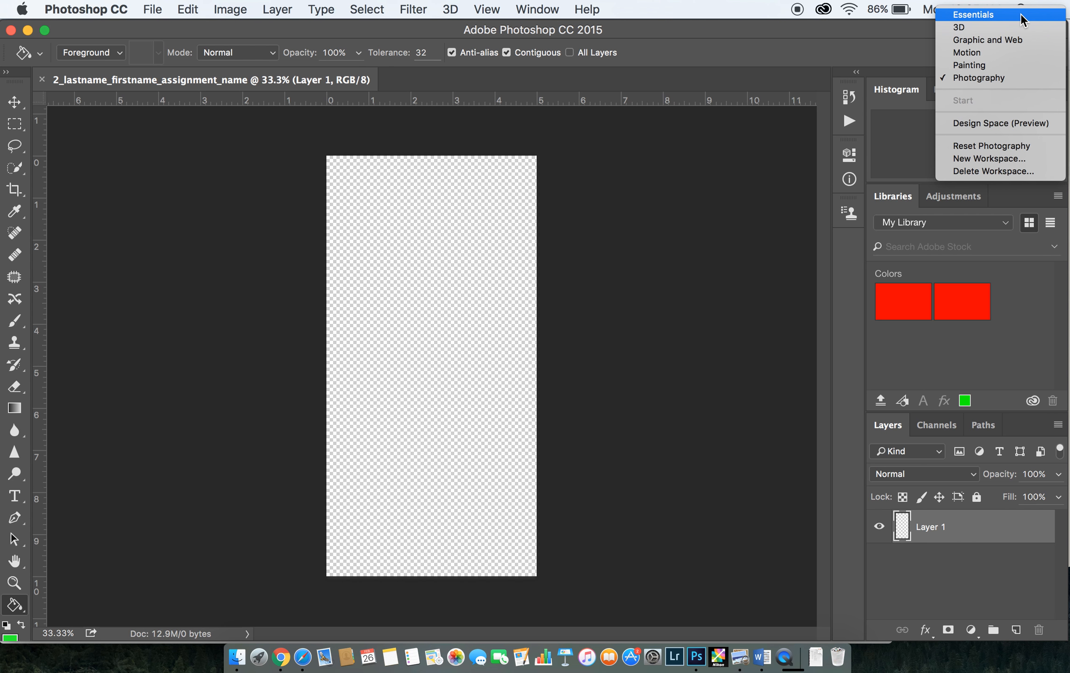
left_click(1021, 14)
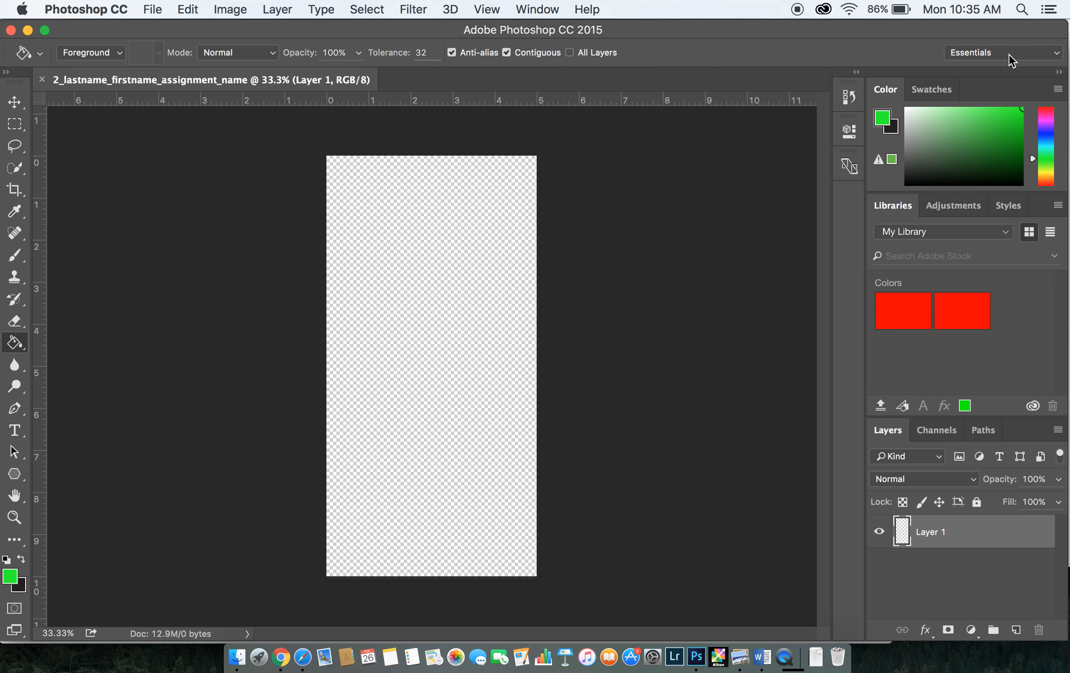
left_click(1009, 53)
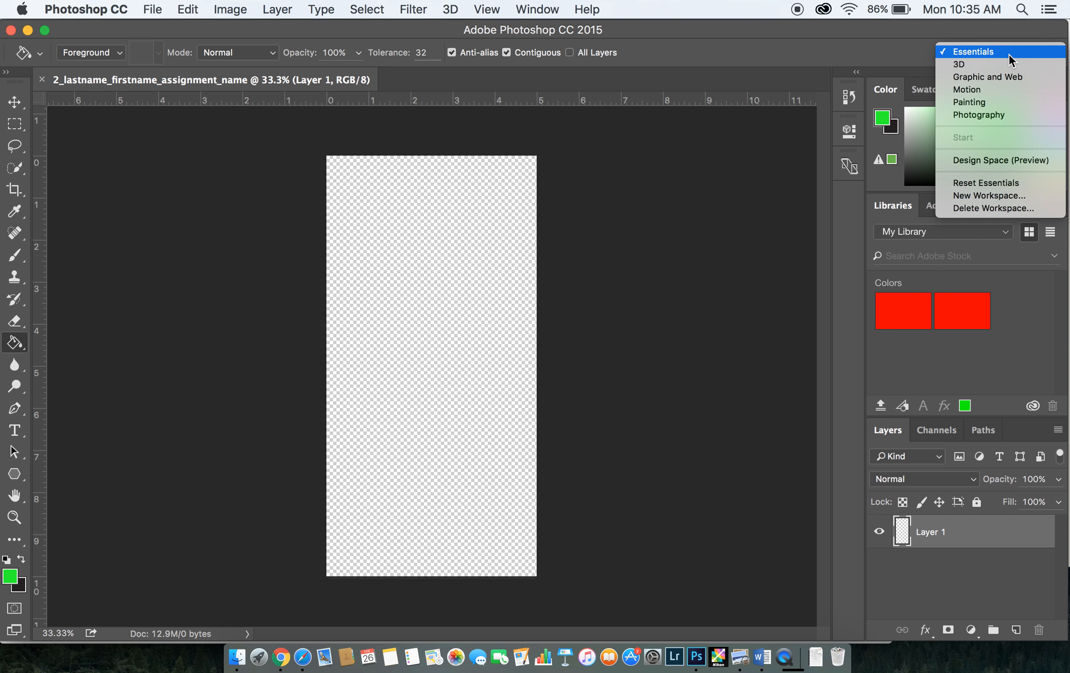
left_click(962, 196)
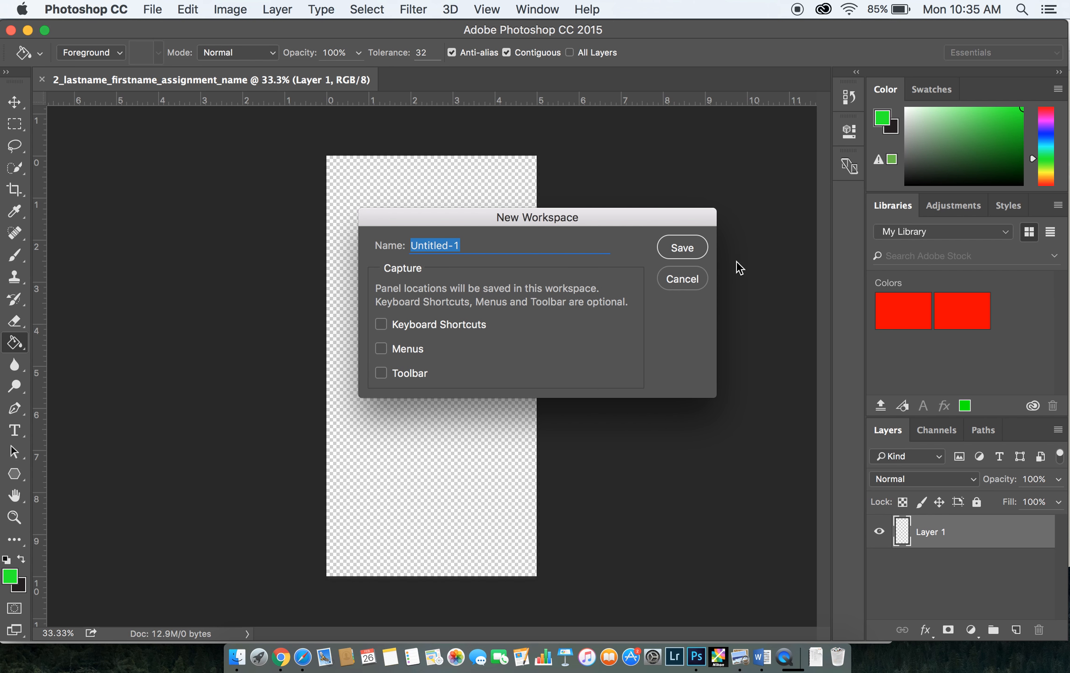
left_click(700, 284)
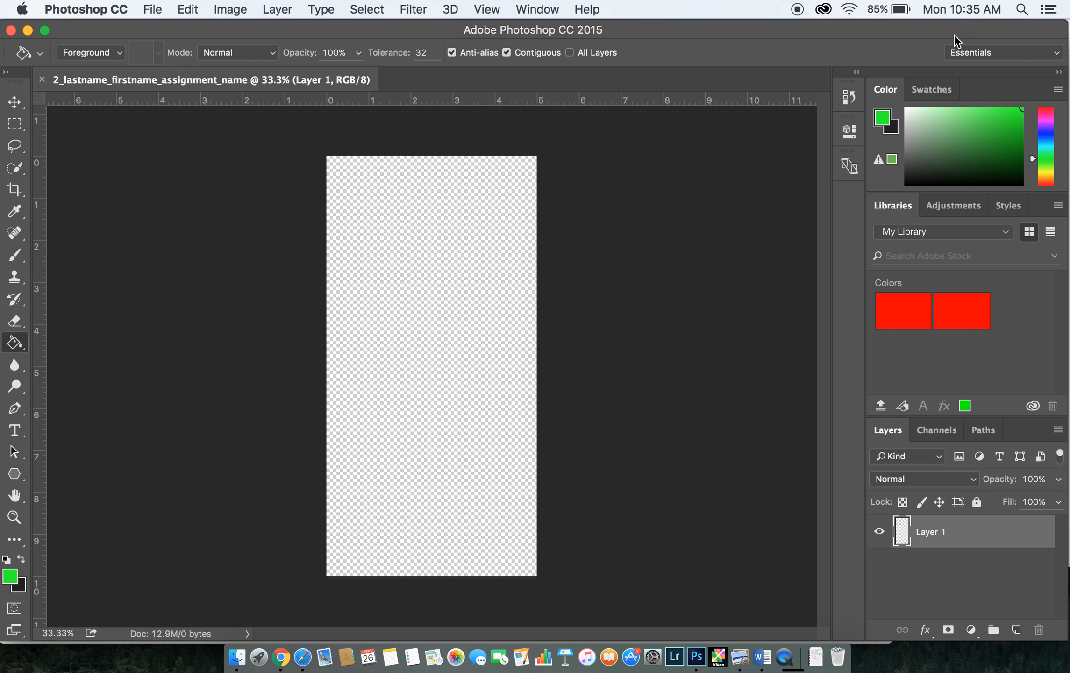
Select Essentials (Default) as the active workspace
left_click(481, 8)
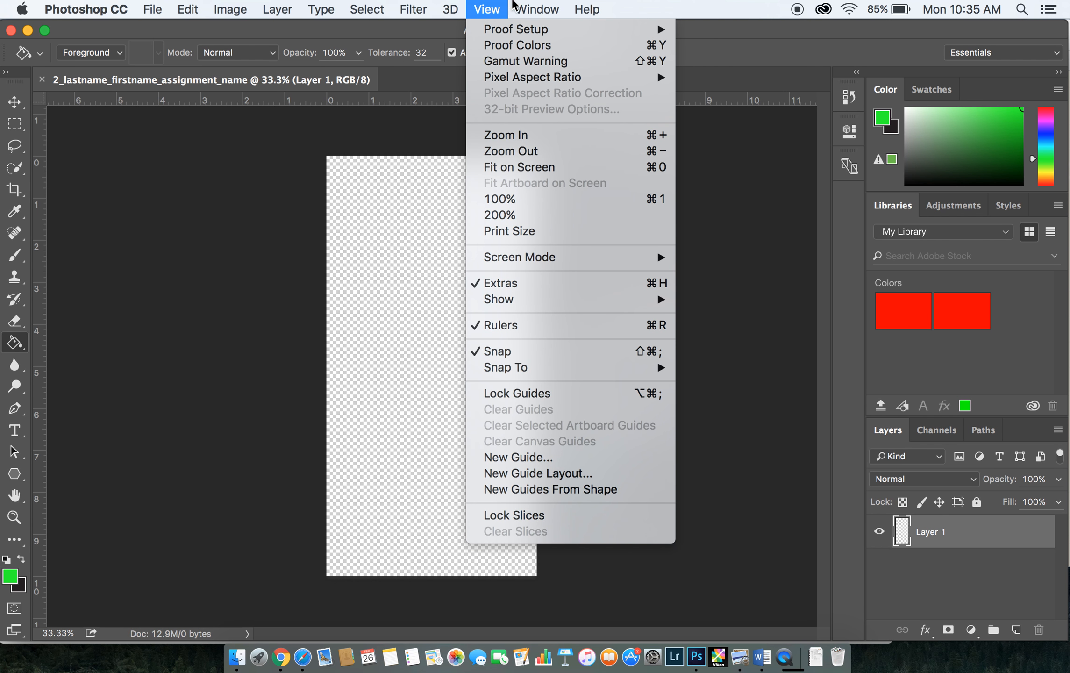
mouse_move(531, 3)
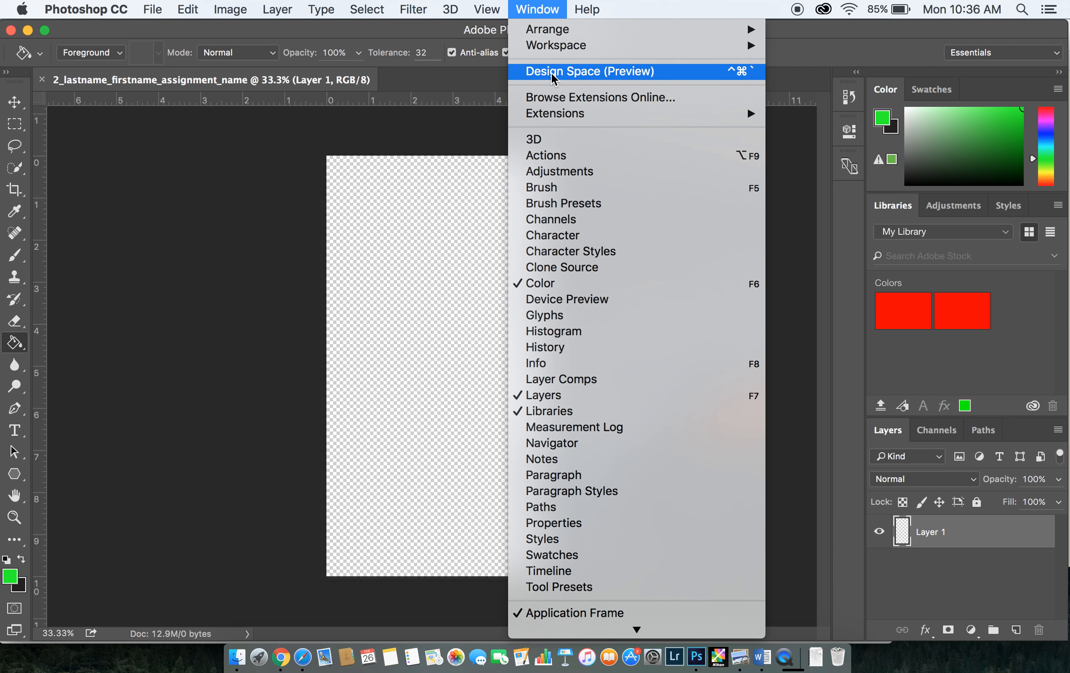
mouse_move(554, 46)
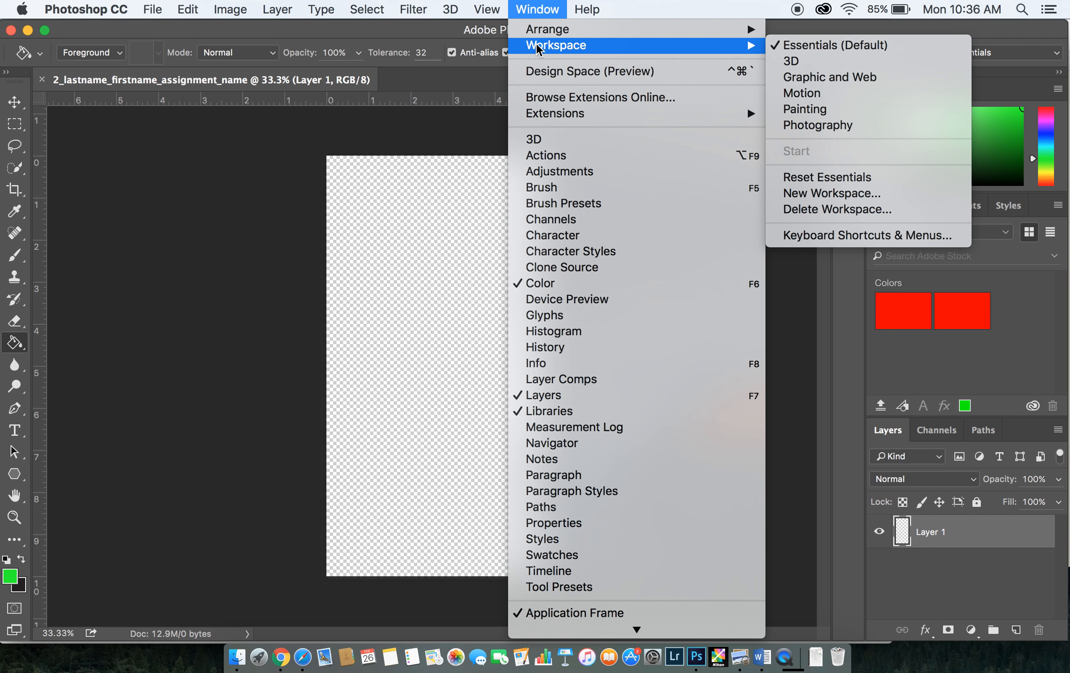
left_click(816, 46)
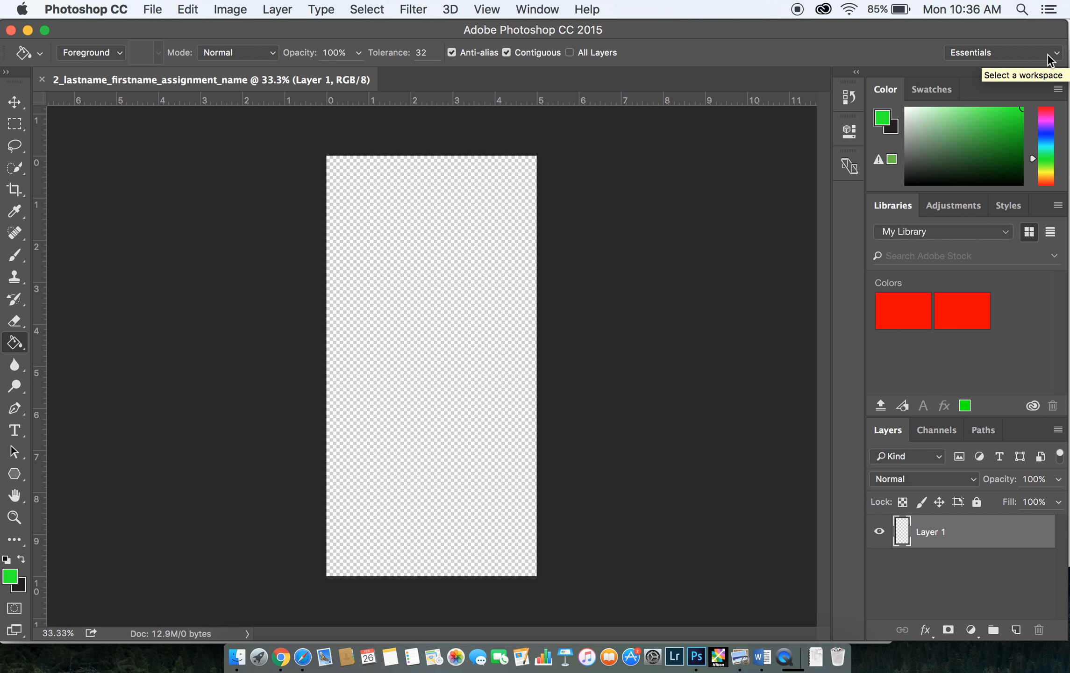
Reset the Essentials workspace to its default panel layout once more
left_click(1050, 54)
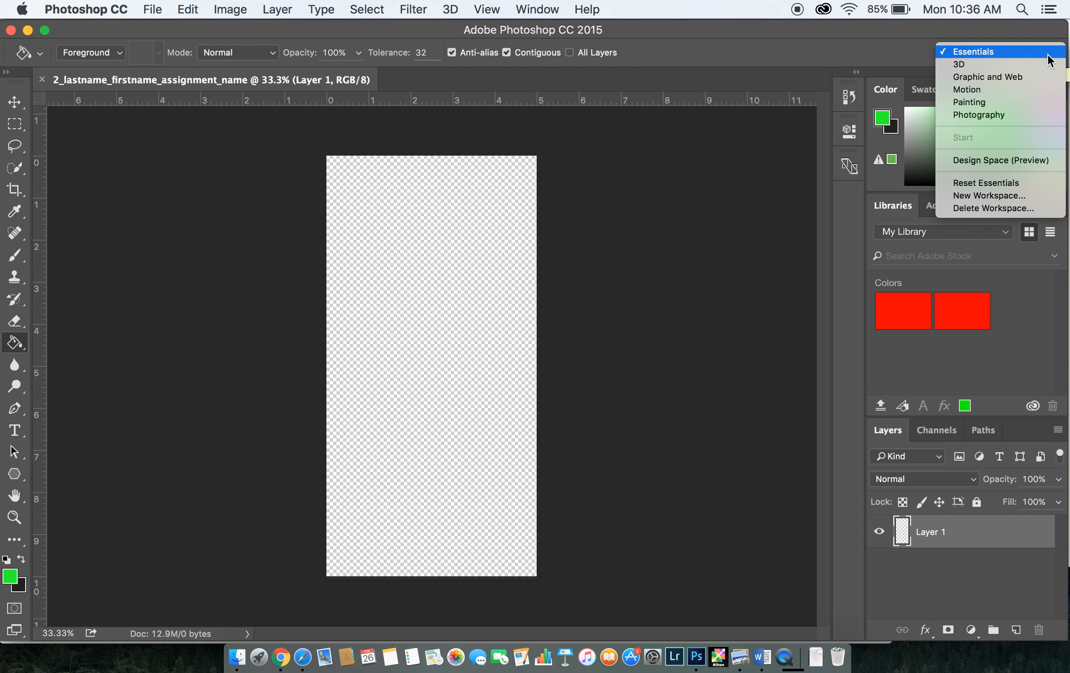
left_click(1009, 185)
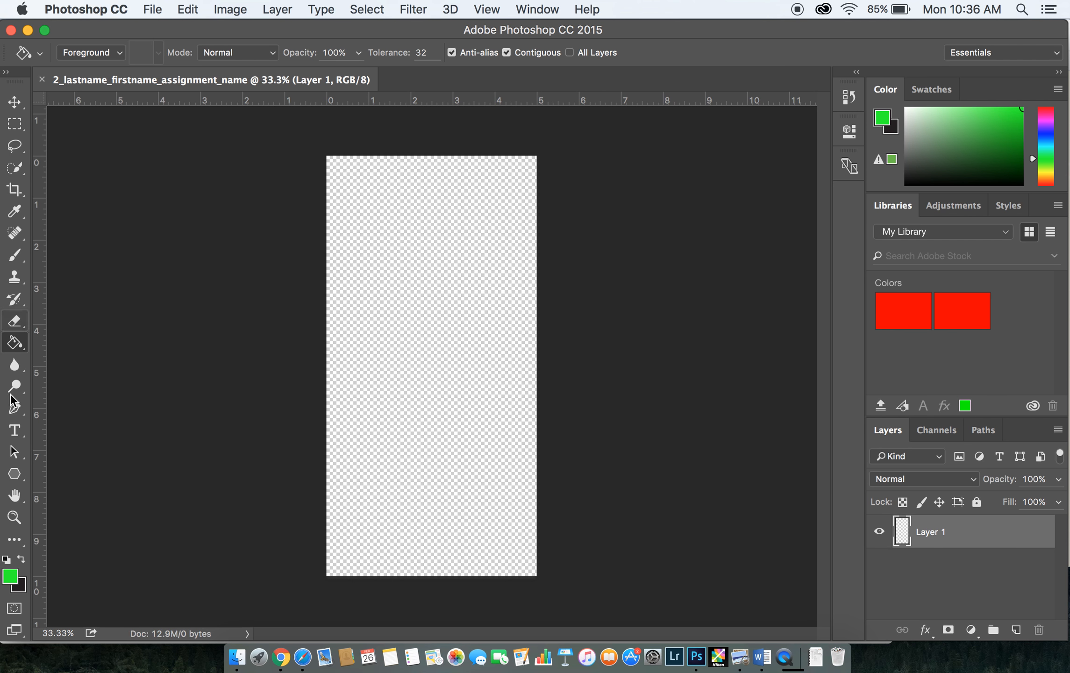
Draw a green five-sided polygon about 1689 x 1682 px with the Polygon tool, extending past the canvas's left edge
left_click_drag(19, 476, 94, 519)
left_click_drag(382, 334, 469, 429)
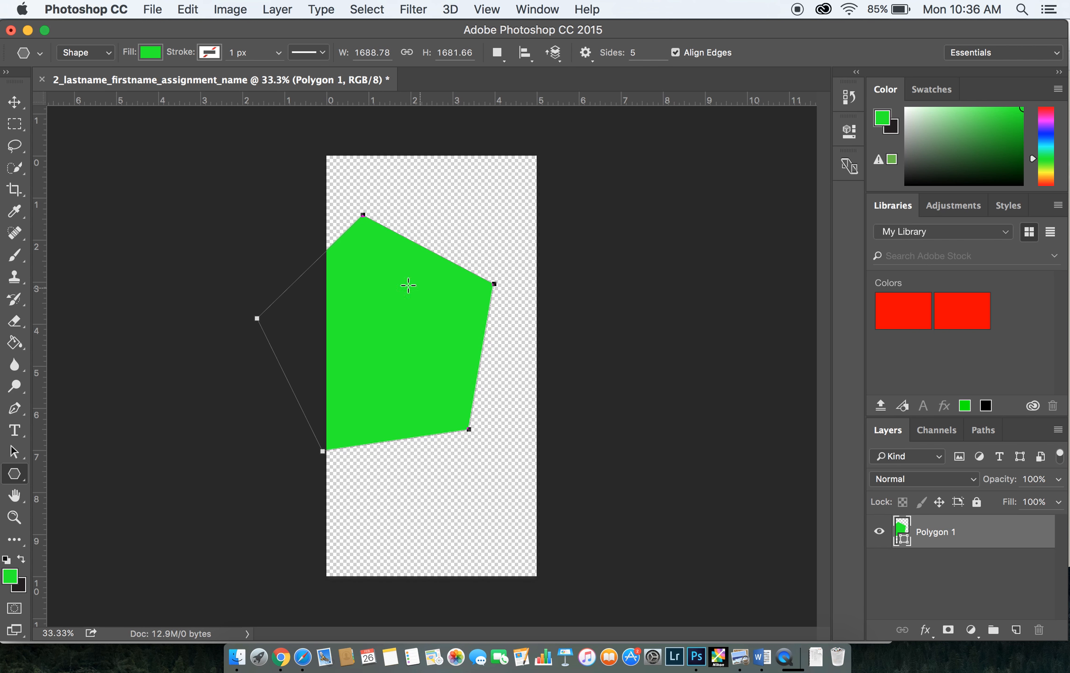
Set the foreground color to the muted pink b44272
left_click(11, 577)
left_click(581, 195)
left_click(589, 176)
left_click(581, 177)
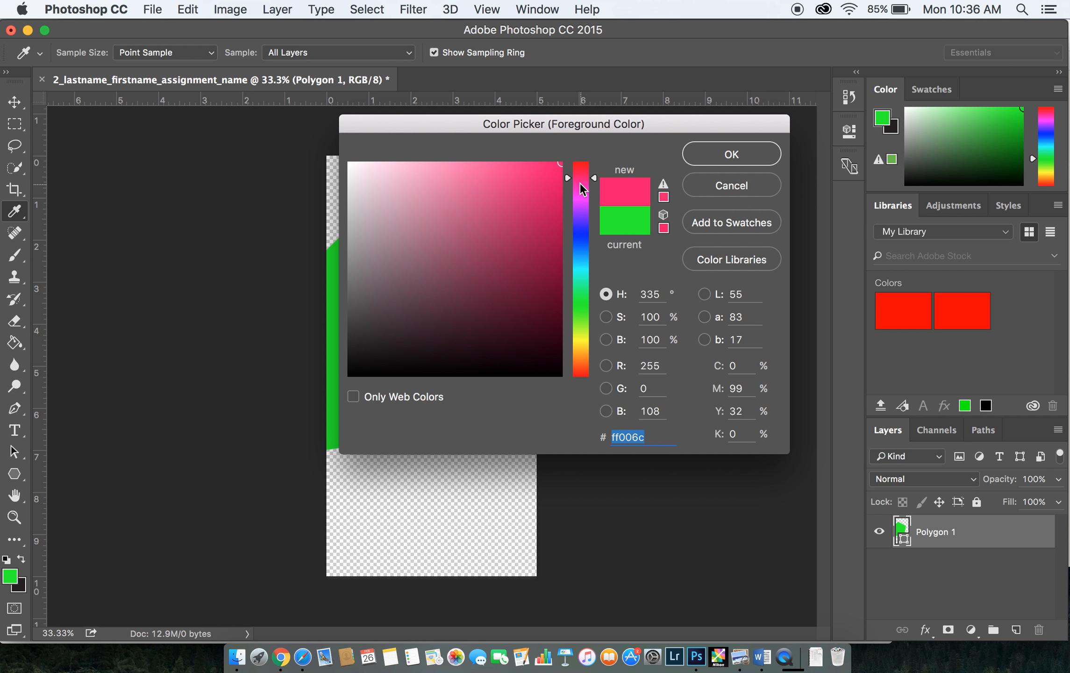
mouse_move(557, 165)
left_mouse_down()
mouse_move(425, 174)
mouse_move(461, 200)
mouse_move(462, 189)
mouse_move(491, 200)
mouse_move(495, 224)
mouse_move(484, 225)
left_mouse_up()
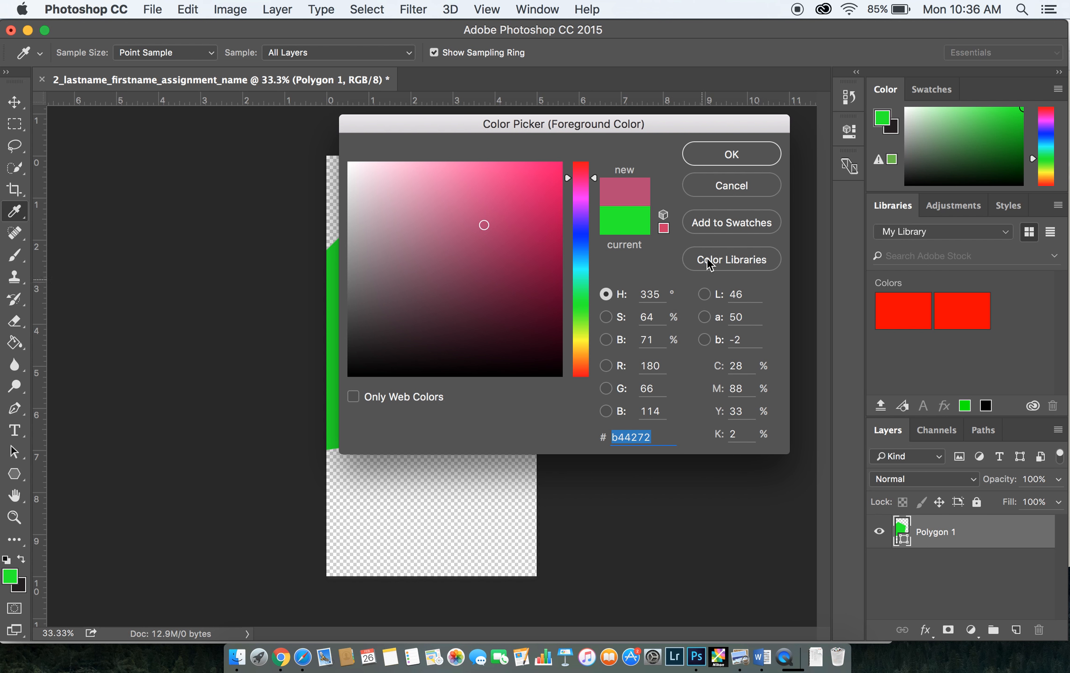
left_click(747, 155)
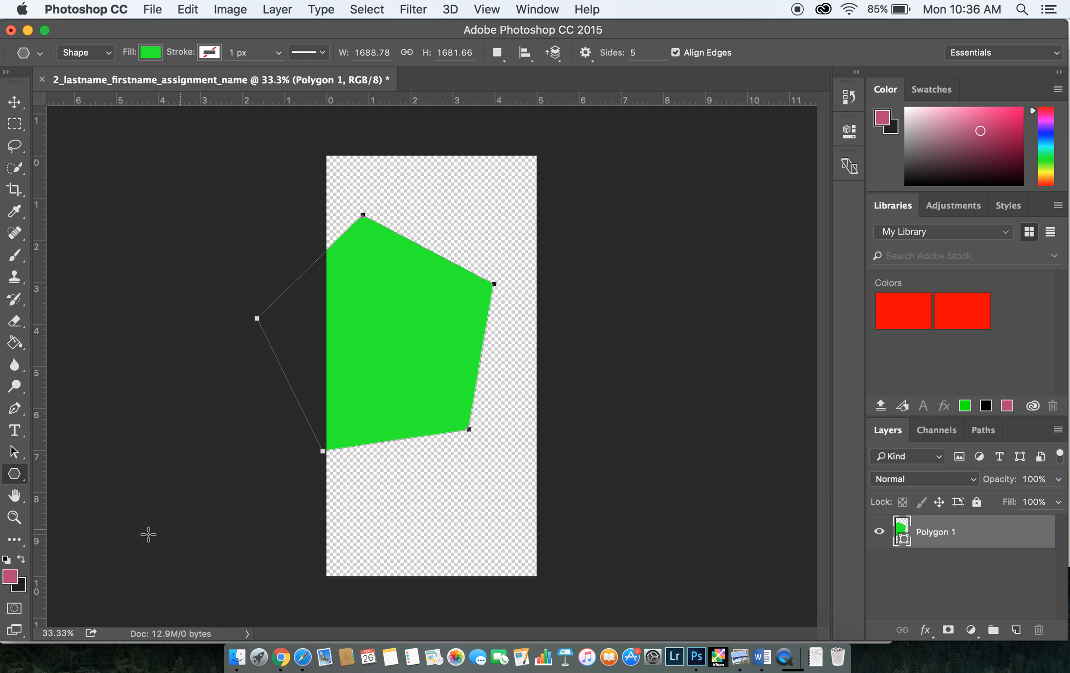
Change the polygon shape's fill from its color swatches to light purple and switch to the Move tool
left_click(11, 348)
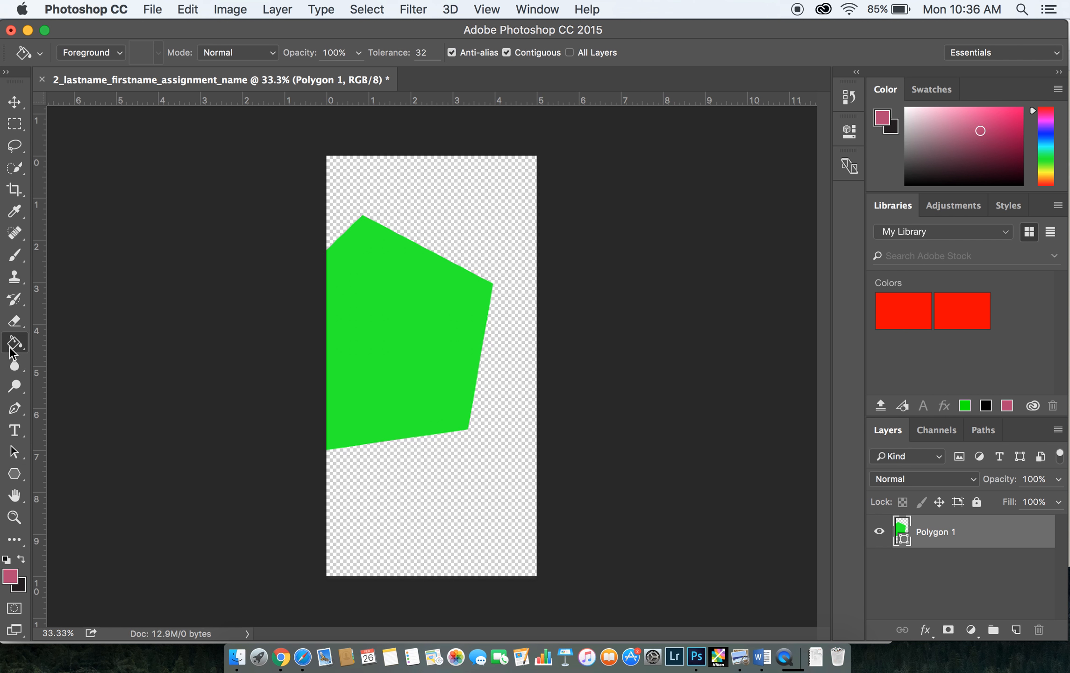
left_click(18, 462)
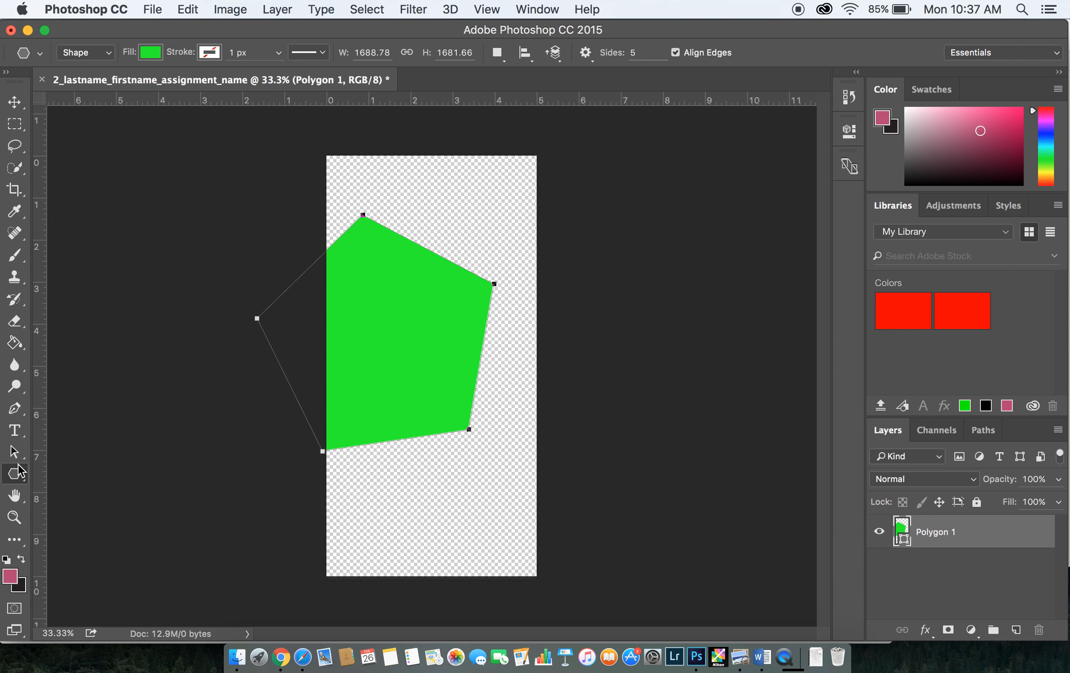
left_click(155, 54)
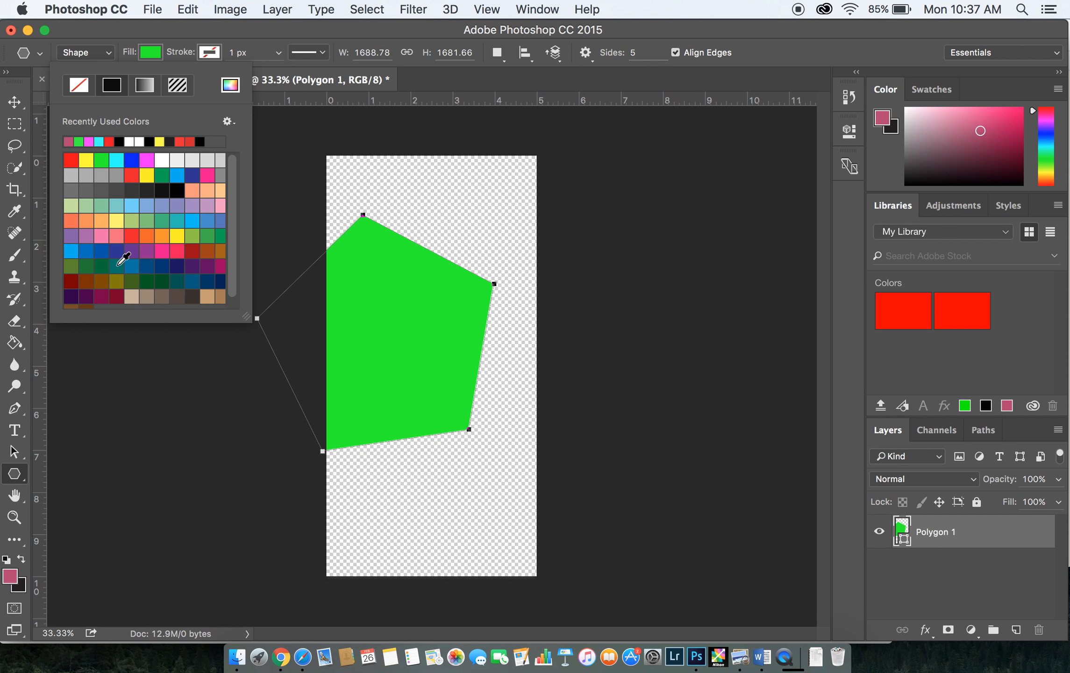
left_click(86, 237)
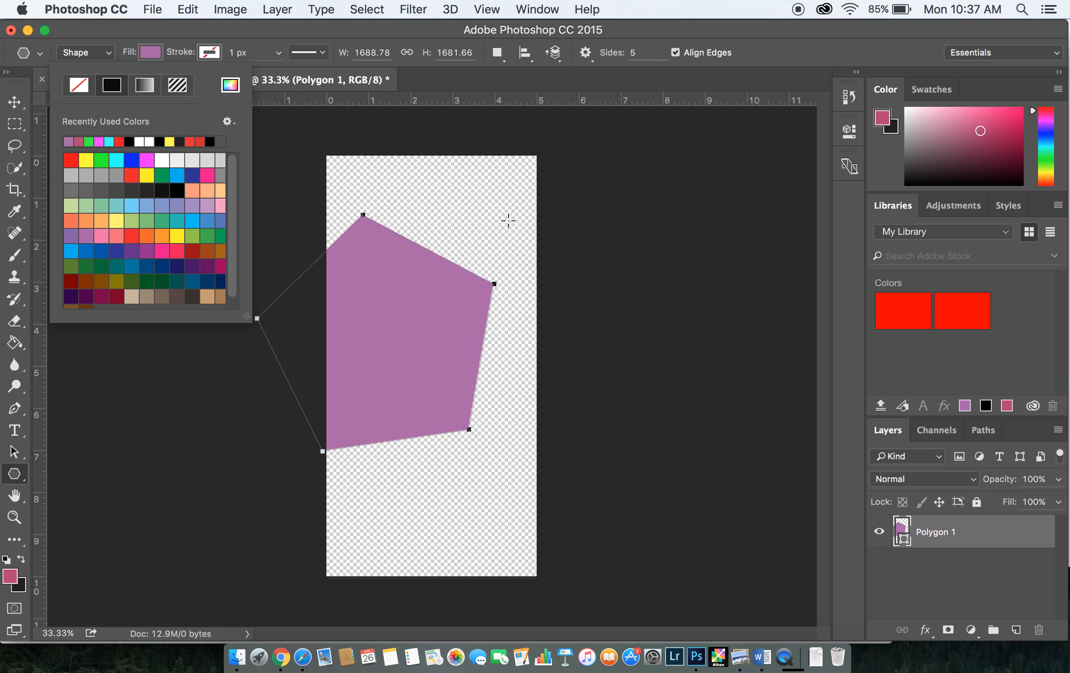
left_click(17, 103)
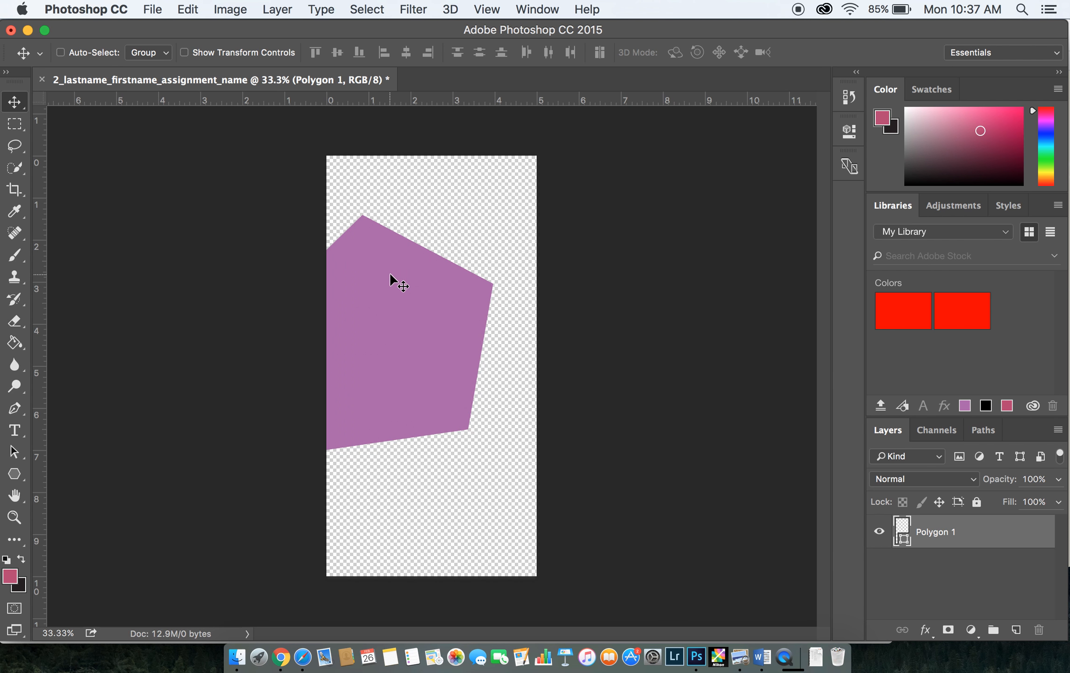
Widen the canvas to 8 inches, keeping the 10-inch height and using the middle-left anchor so it extends to the right
left_click(195, 9)
mouse_move(215, 8)
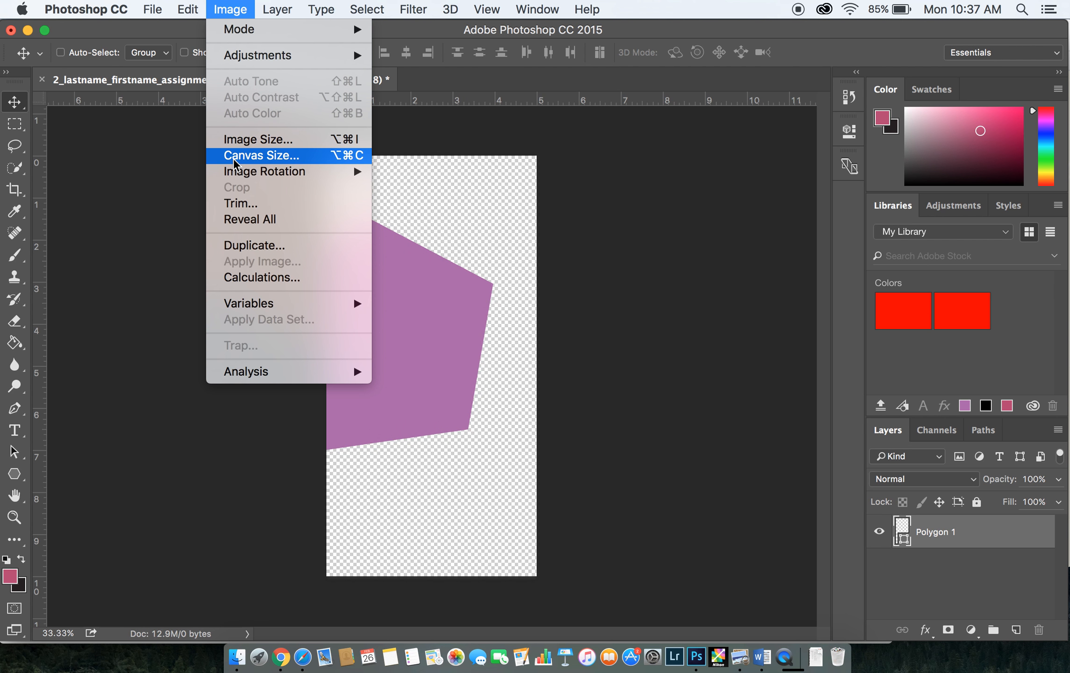
left_click(235, 159)
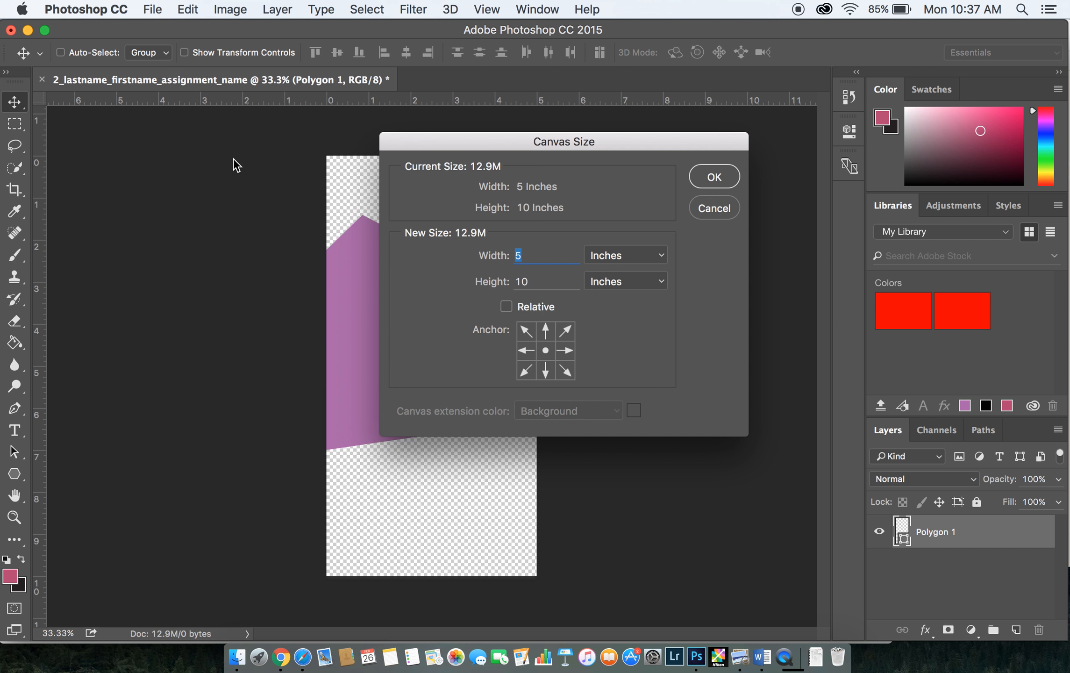
left_click(525, 350)
type("8")
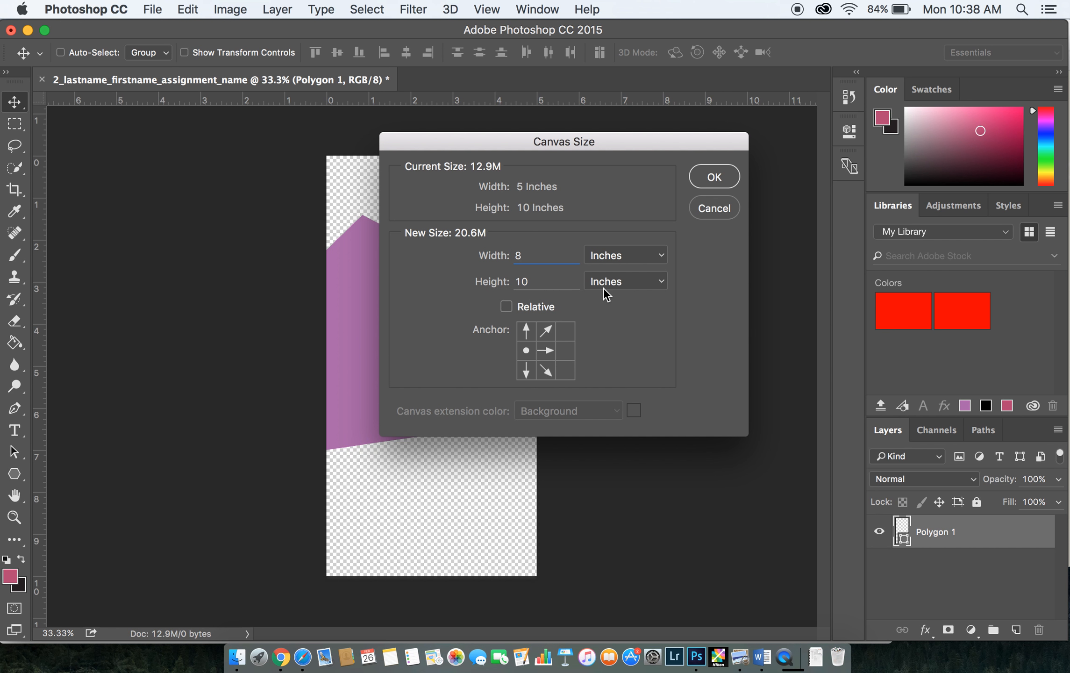
left_click(567, 353)
left_click(566, 330)
left_click(531, 330)
left_click(525, 352)
left_click(714, 177)
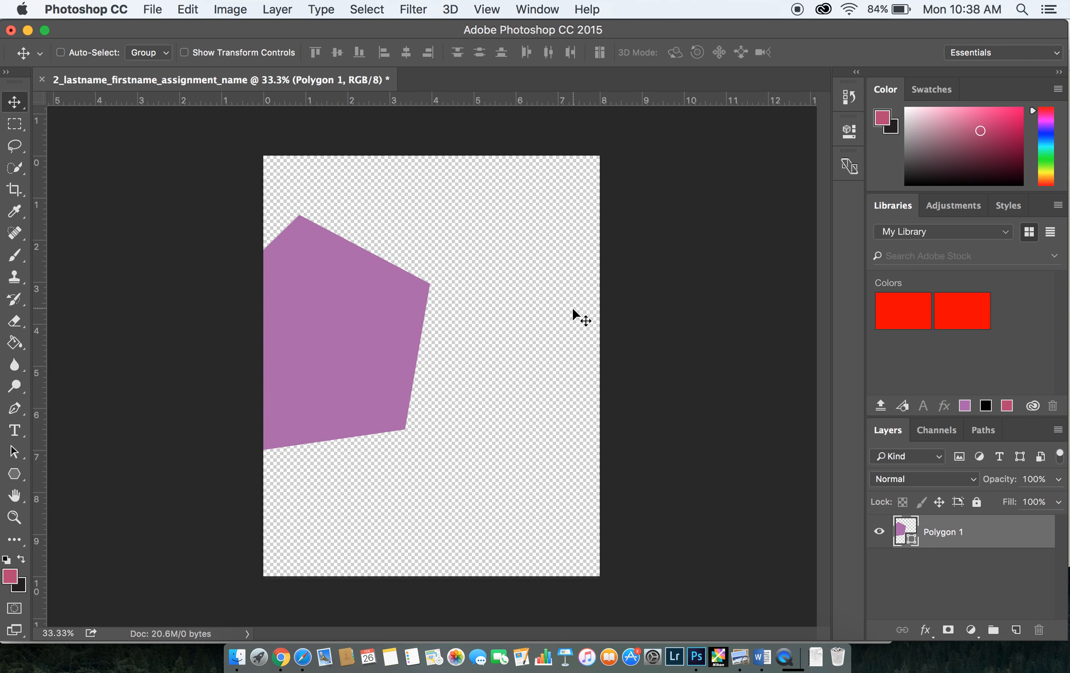
left_click(231, 9)
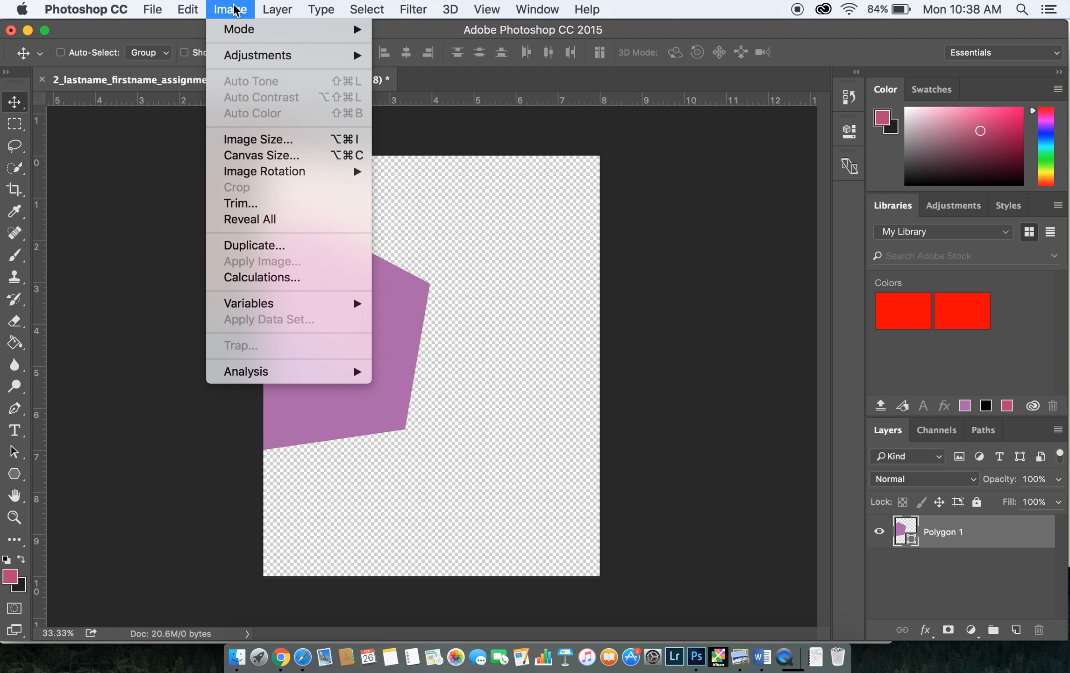
left_click(239, 156)
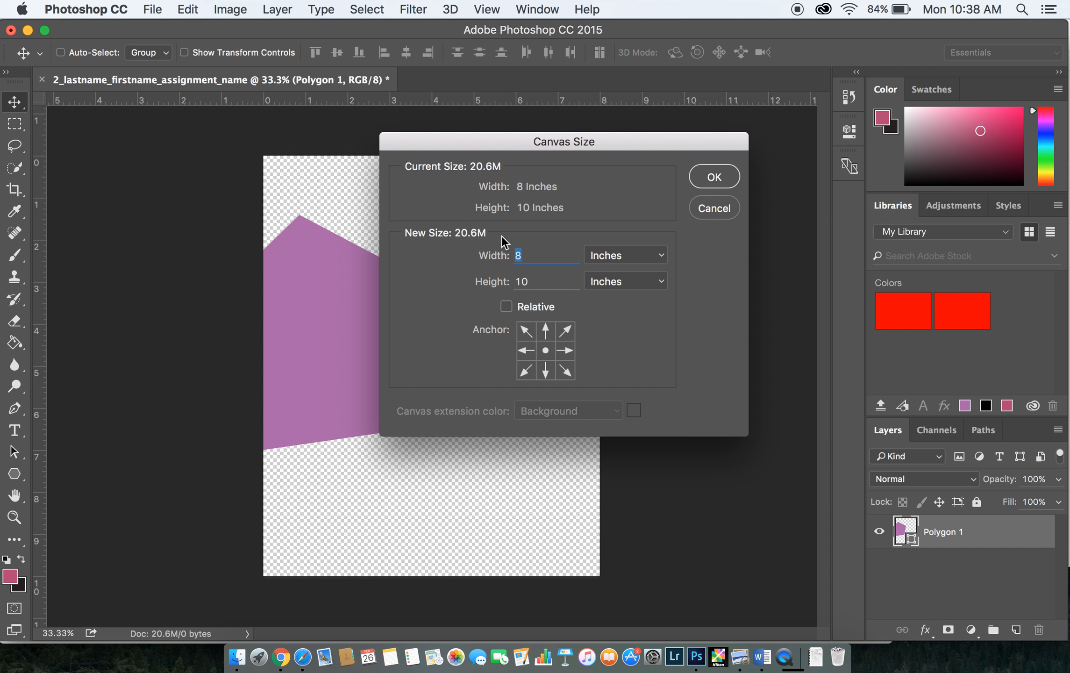
left_click(526, 351)
left_click(564, 352)
left_click(542, 331)
left_click(525, 329)
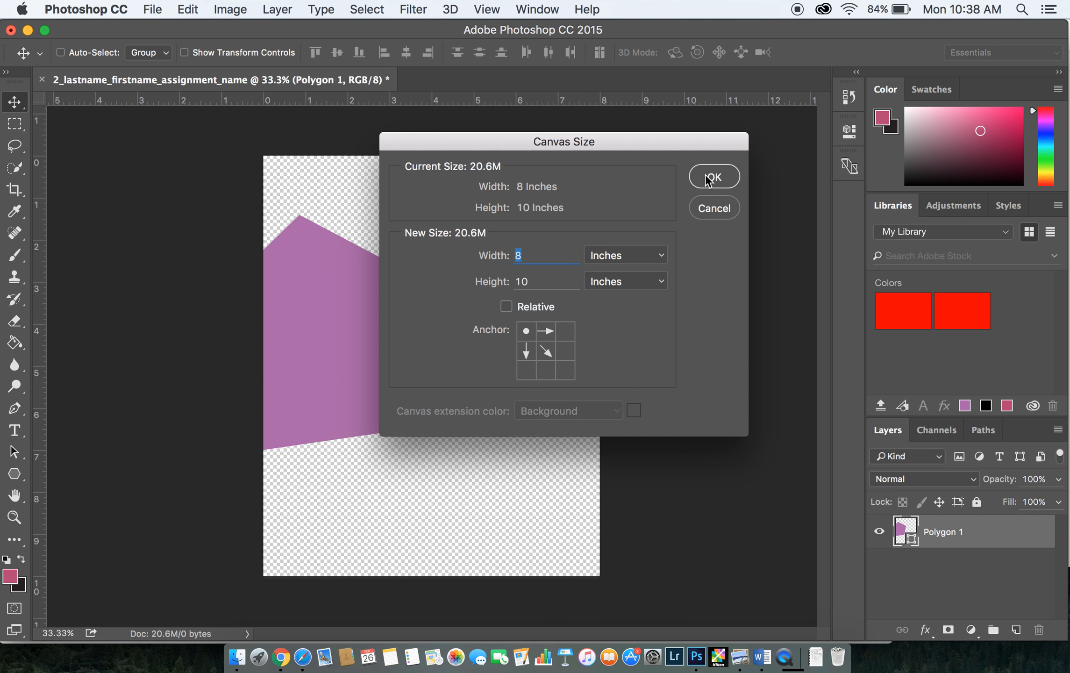
left_click(703, 208)
left_click(239, 9)
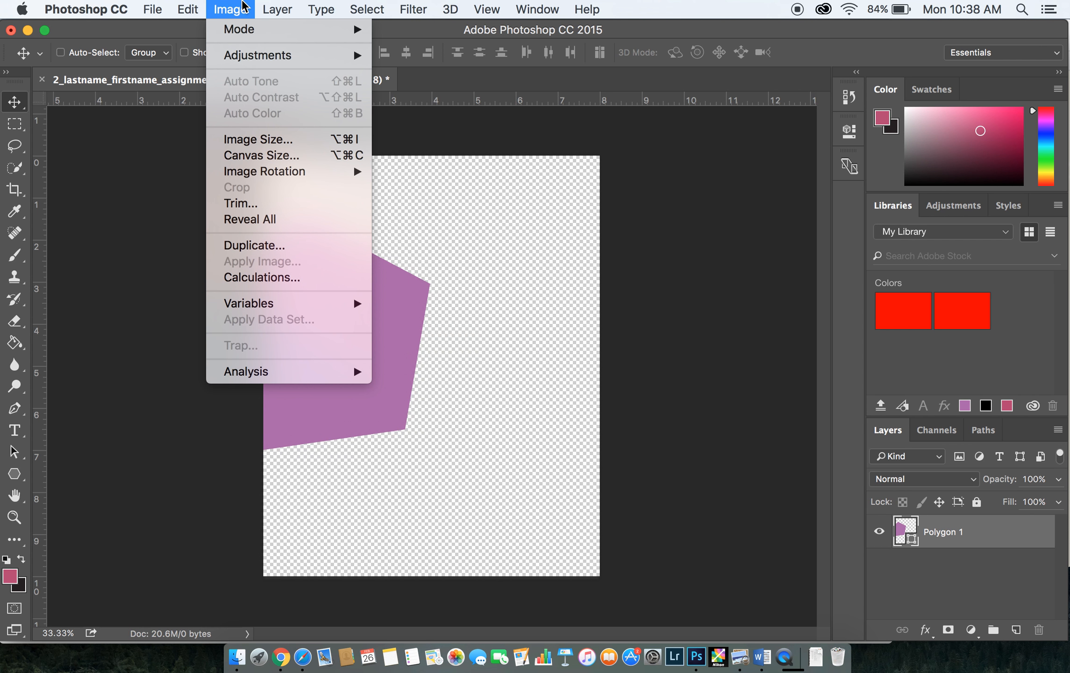
left_click(731, 165)
left_click(1024, 47)
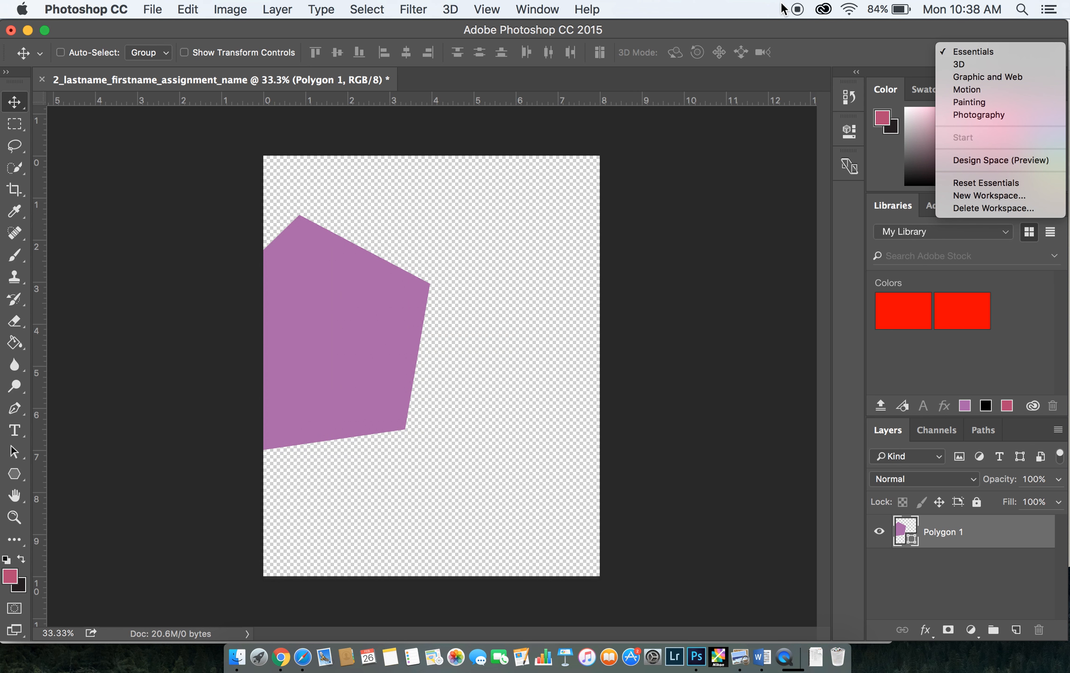
left_click(766, 27)
left_click(533, 5)
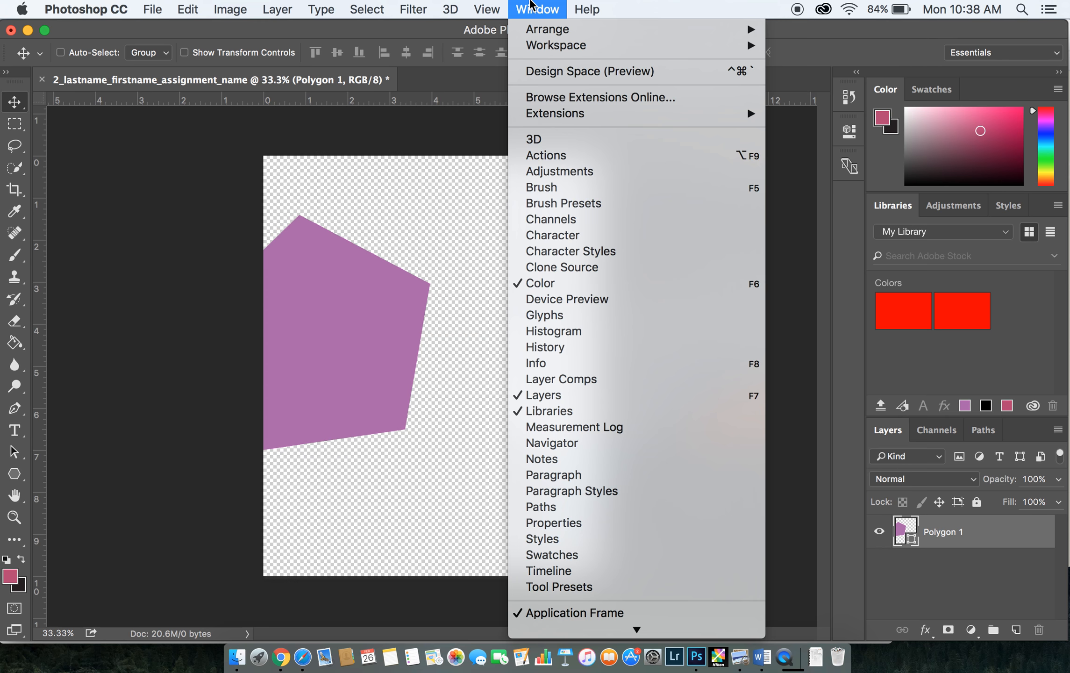
mouse_move(584, 45)
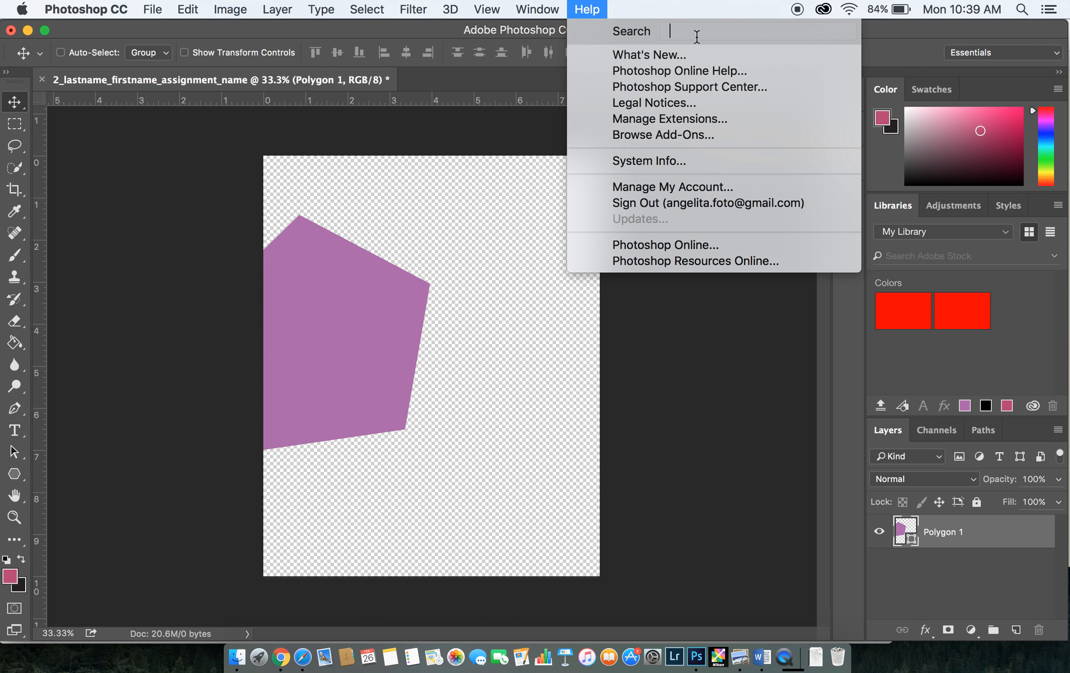
mouse_move(538, 46)
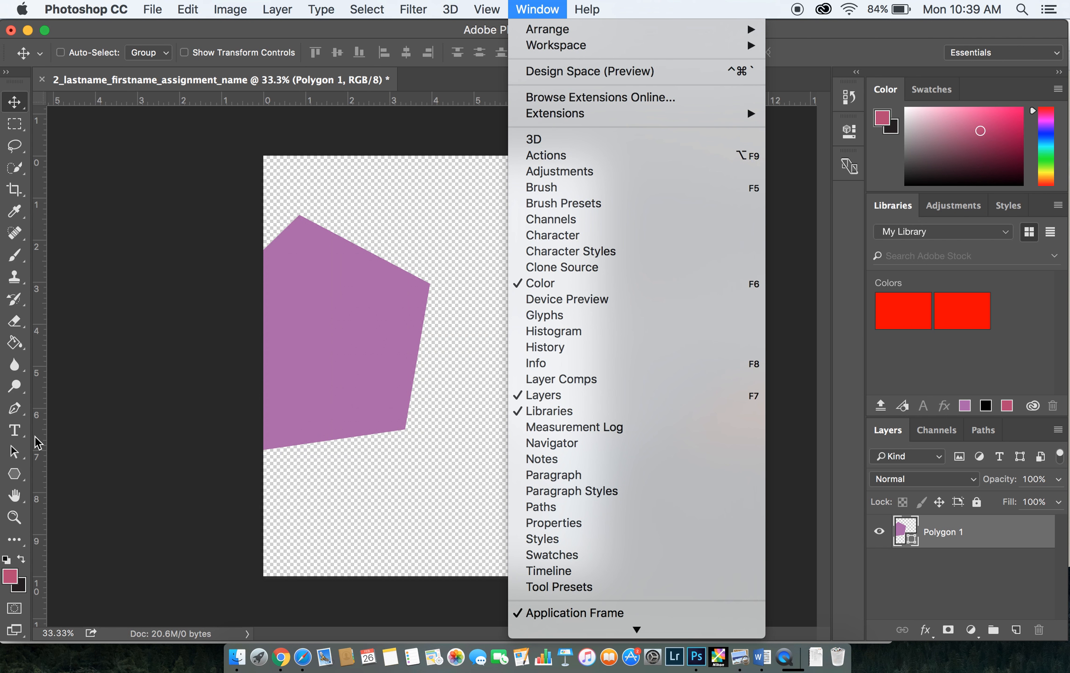
left_click(18, 478)
left_click(18, 477)
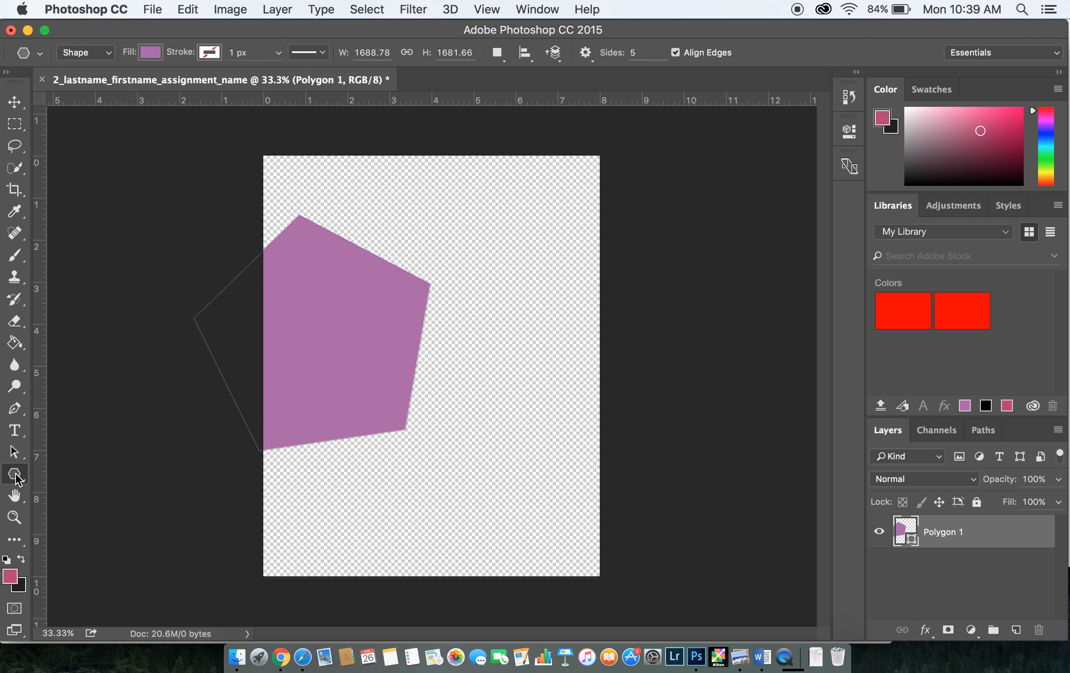
left_click(311, 353)
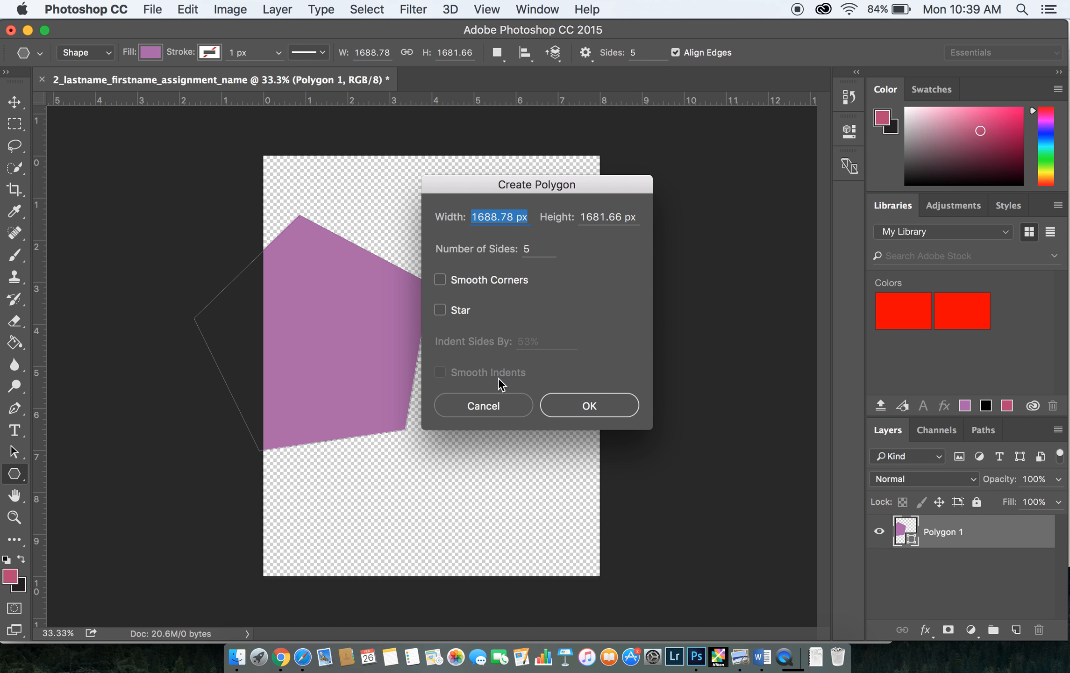
left_click(478, 406)
Review the canvas size settings and accept them without changes
left_click(230, 9)
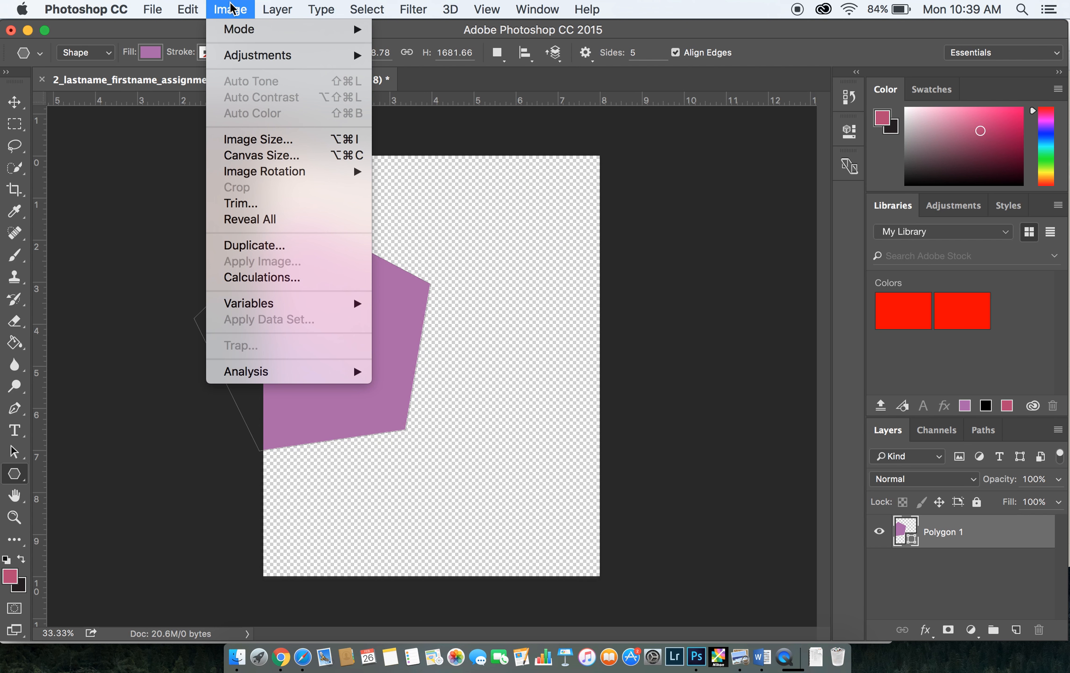
mouse_move(226, 172)
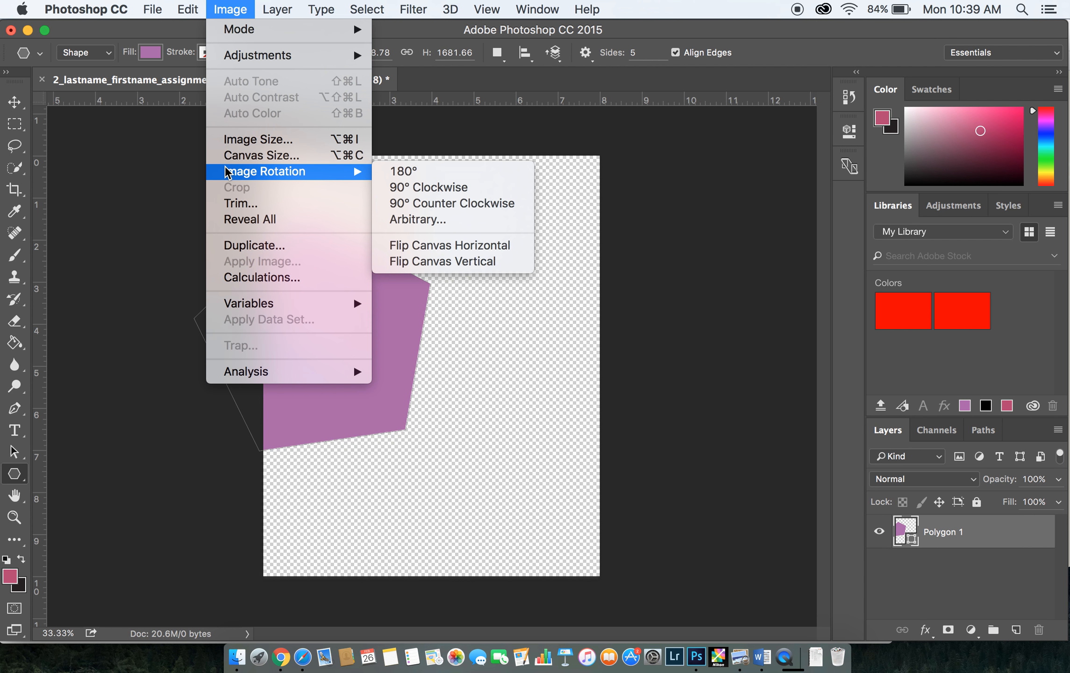
left_click(226, 159)
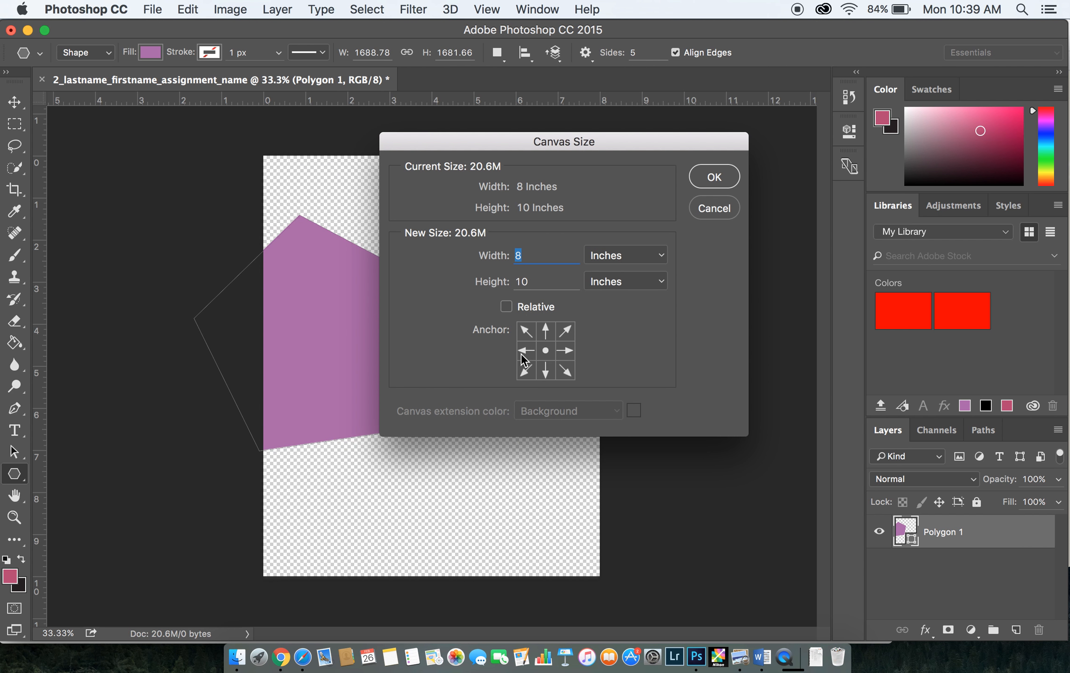
left_click(714, 177)
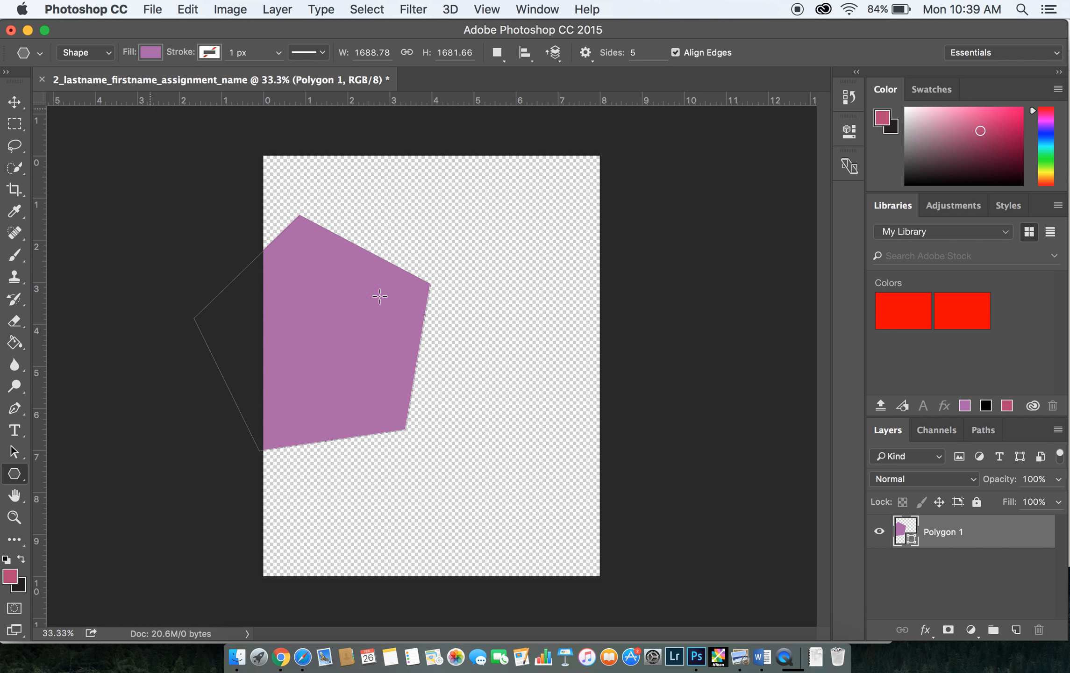
Switch to QuickTime Player, quit it, name the recording "Screen Recording- Workspace" for saving, and open the save location choices
left_click(784, 657)
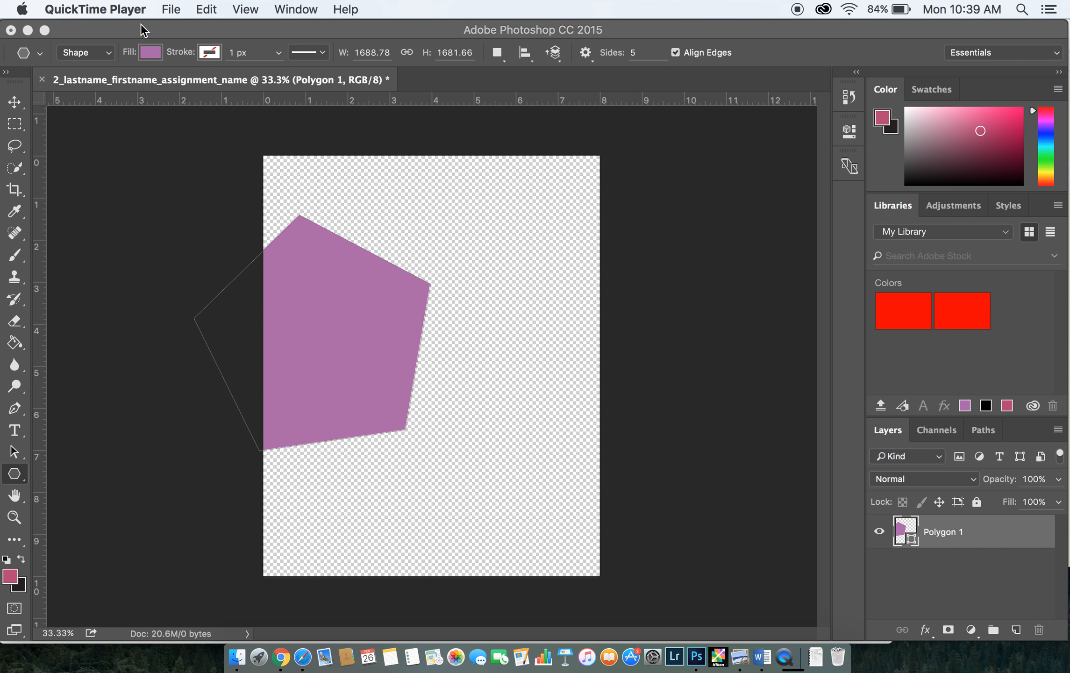
left_click(95, 9)
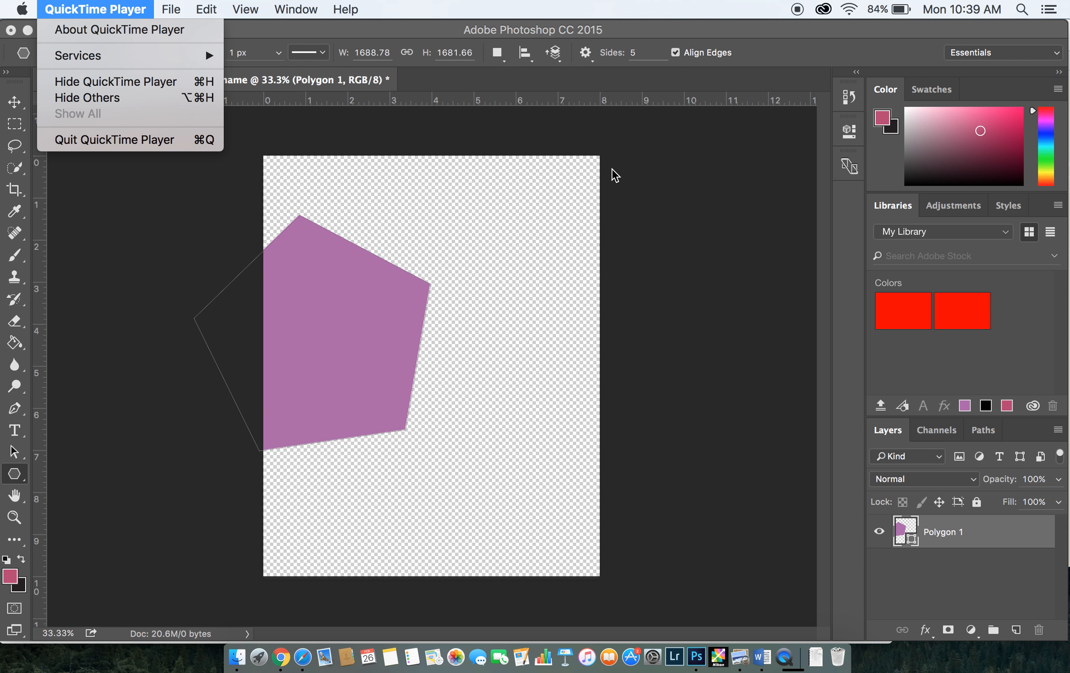
key("super+q")
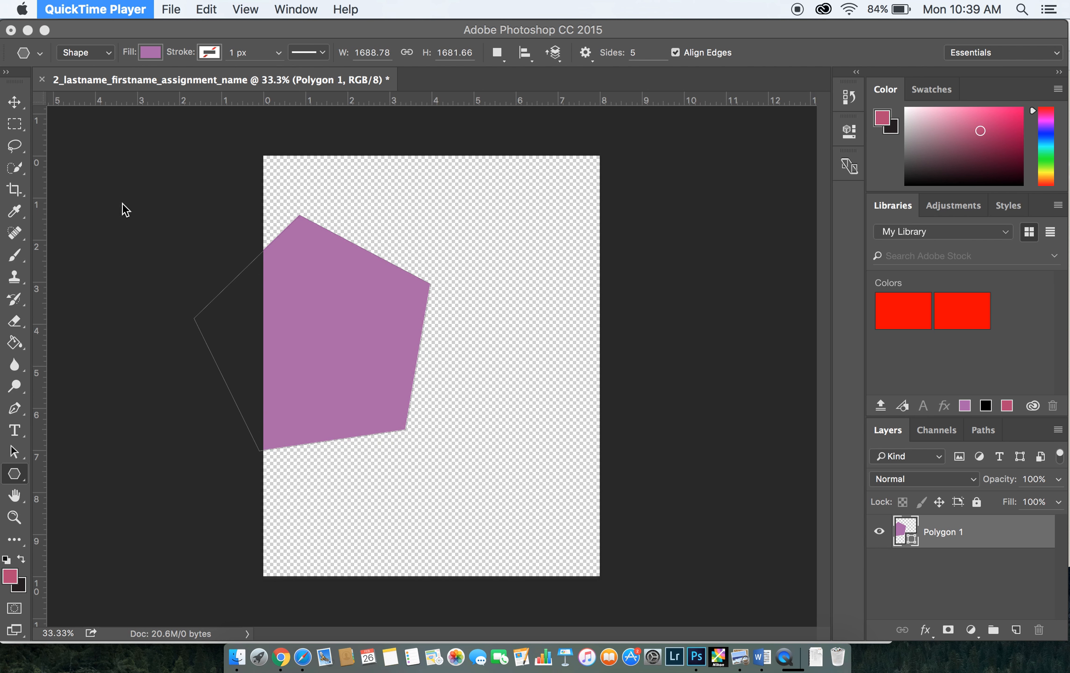
left_click(86, 4)
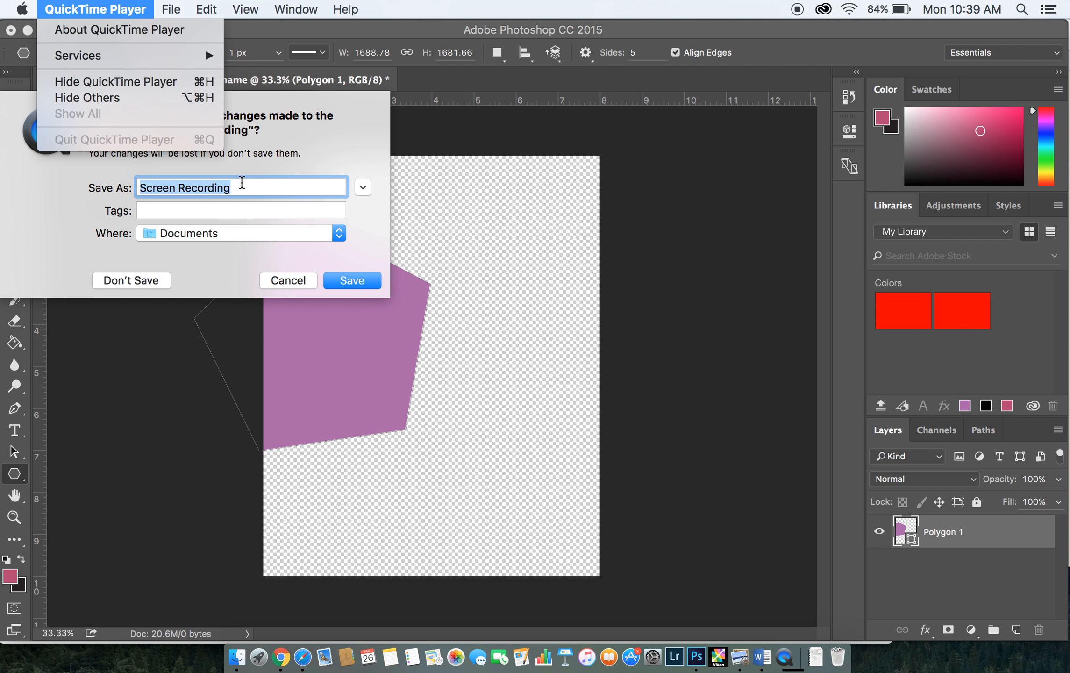
left_click(241, 185)
type("- Workspa")
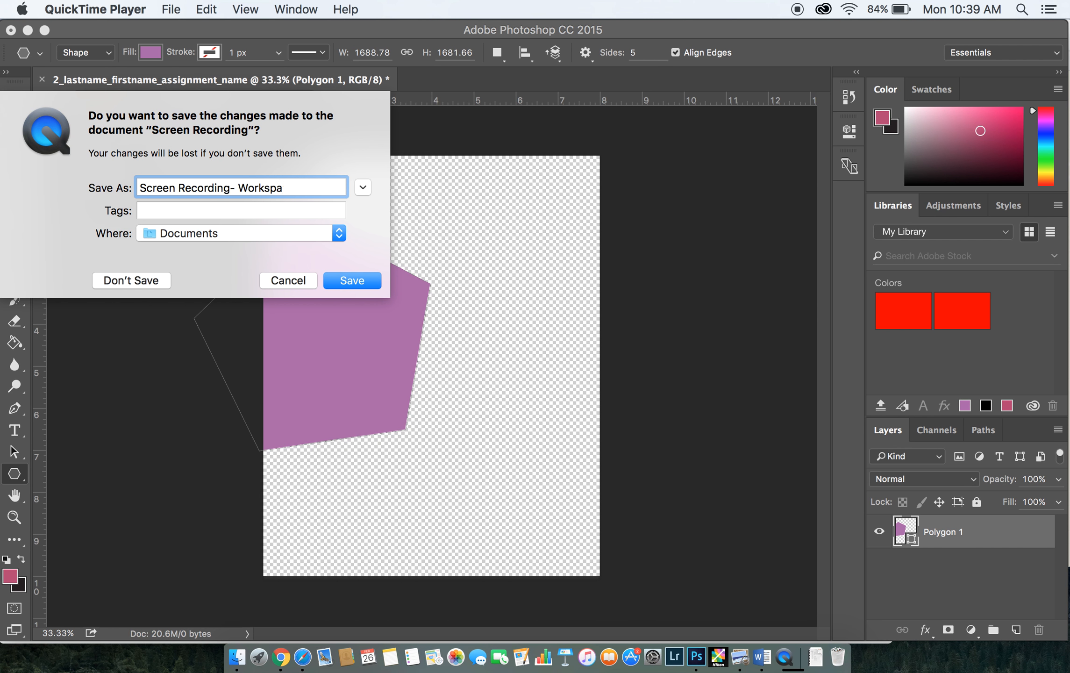
type("ce")
left_click(289, 228)
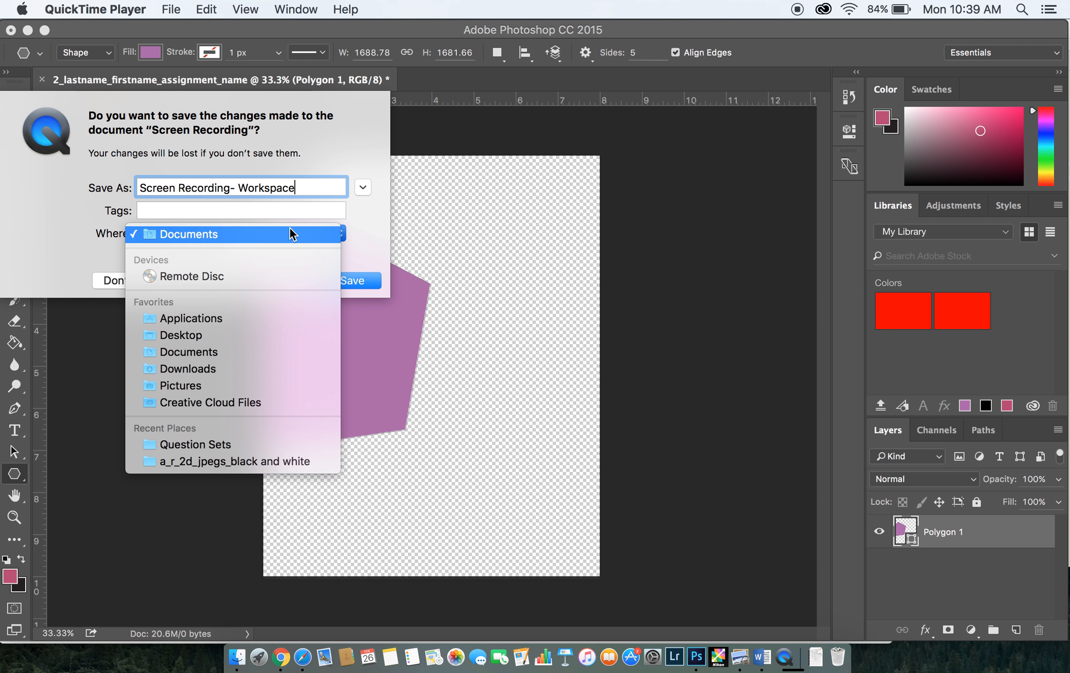